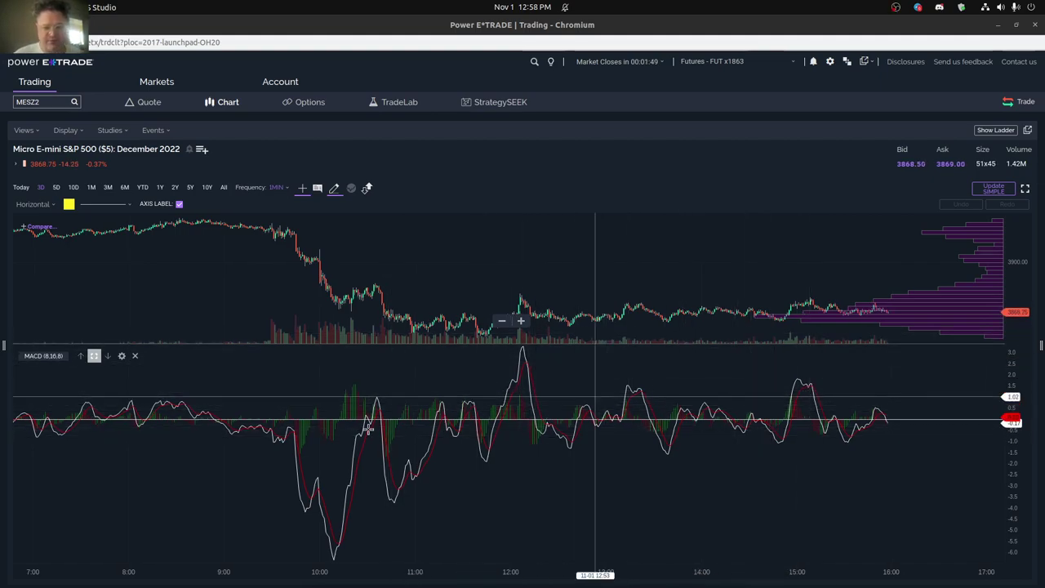
# Check the MACD (8,16,8) settings without changing them, then show one year of daily candles
pyautogui.click(121, 357)
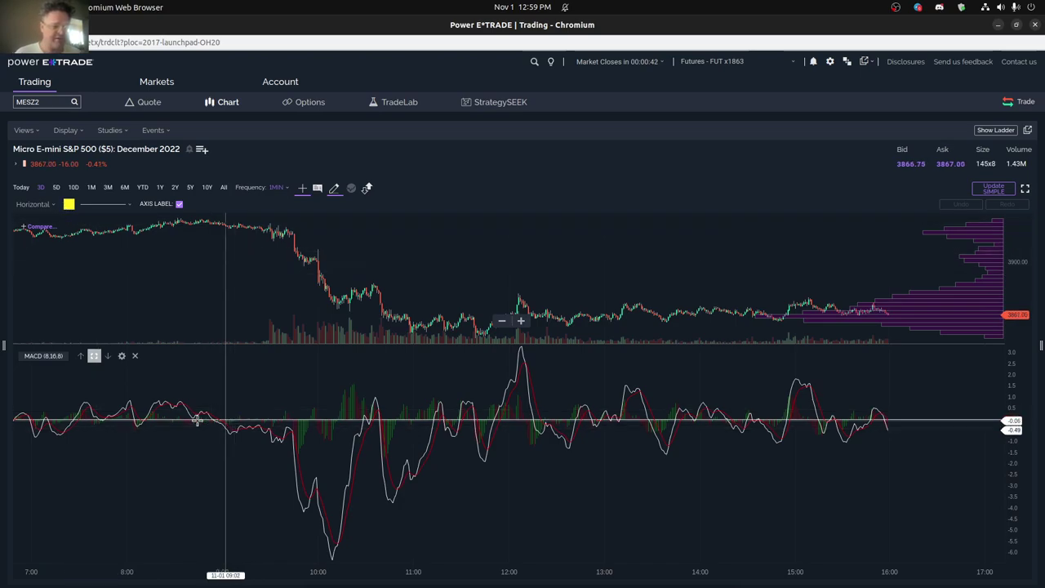
pyautogui.click(121, 357)
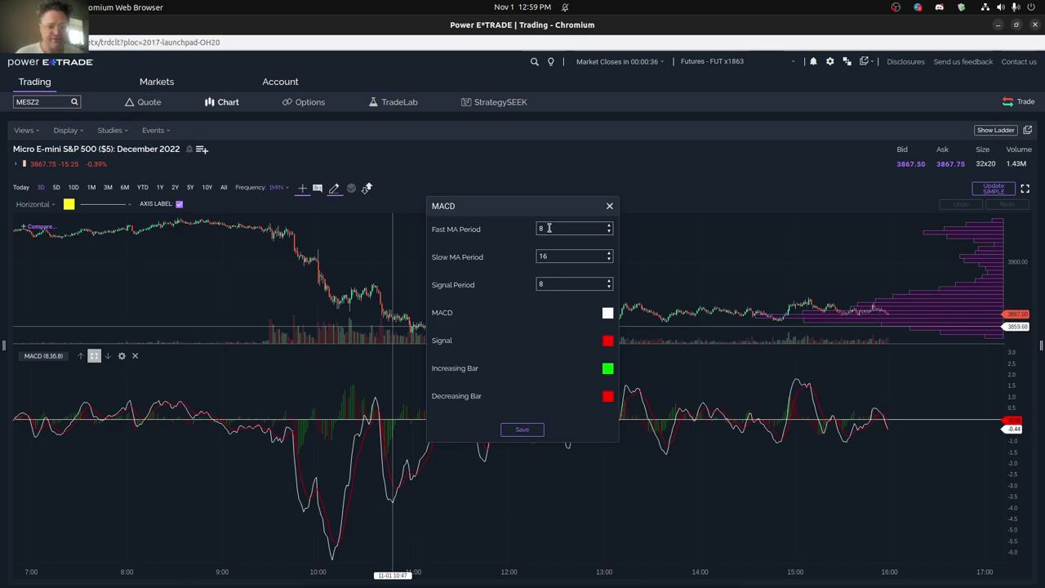
pyautogui.click(609, 207)
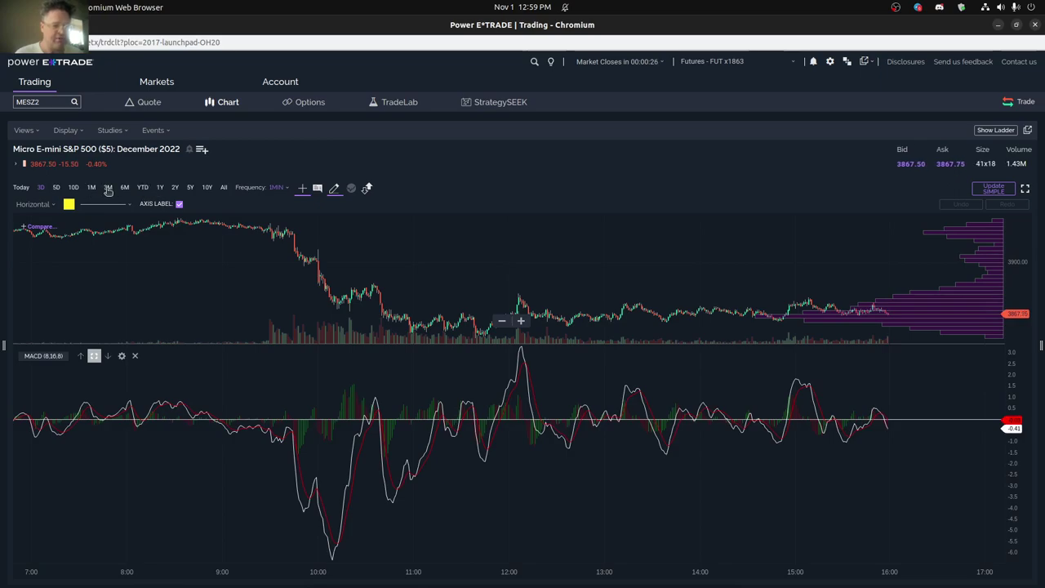
pyautogui.click(160, 188)
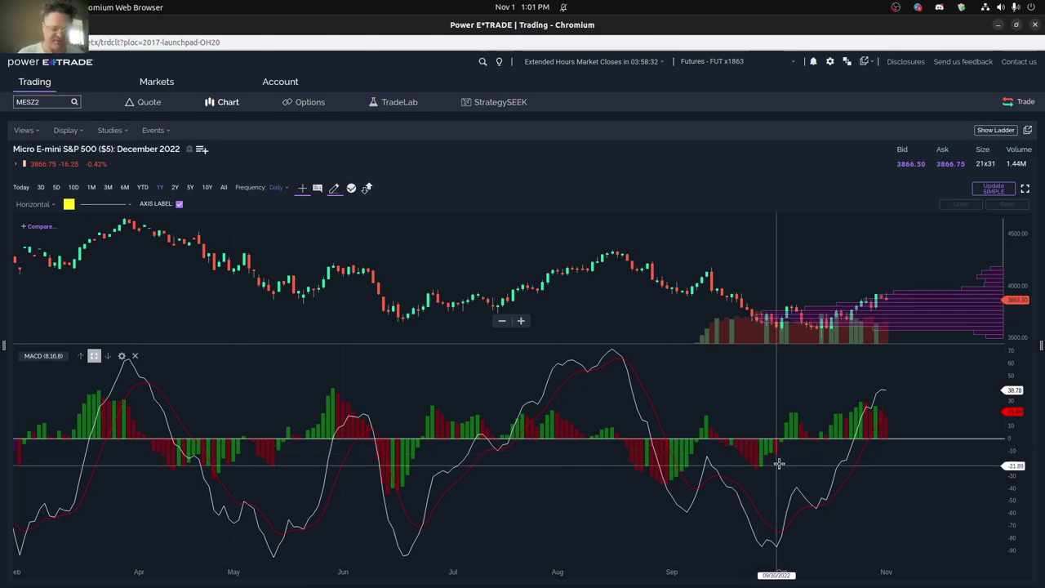
# Cycle the chart through the 1M, 5D and 10D ranges, then return to 3D of 1-minute candles
pyautogui.scroll(-1, 779, 463)
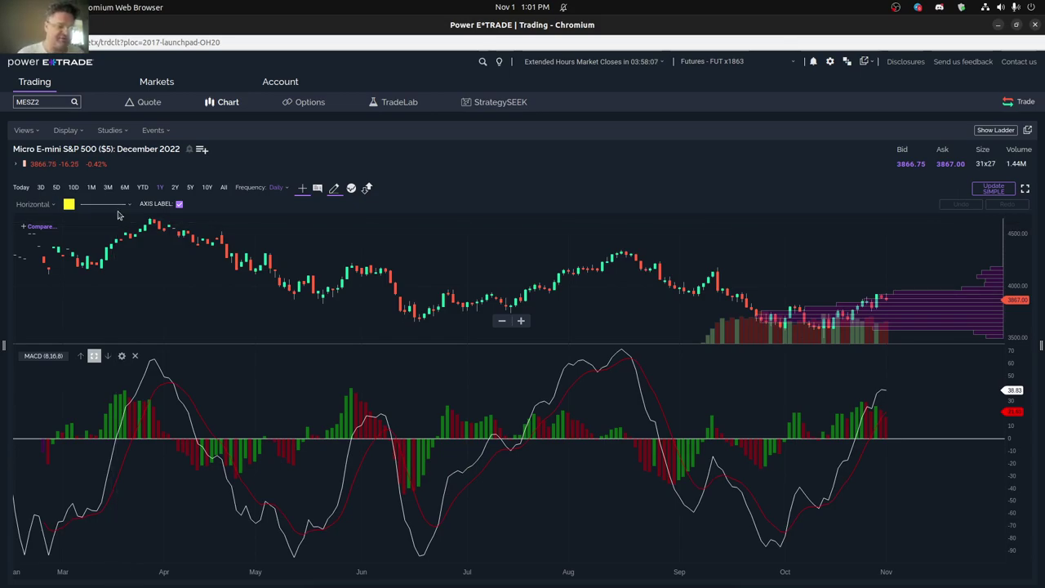
pyautogui.click(92, 187)
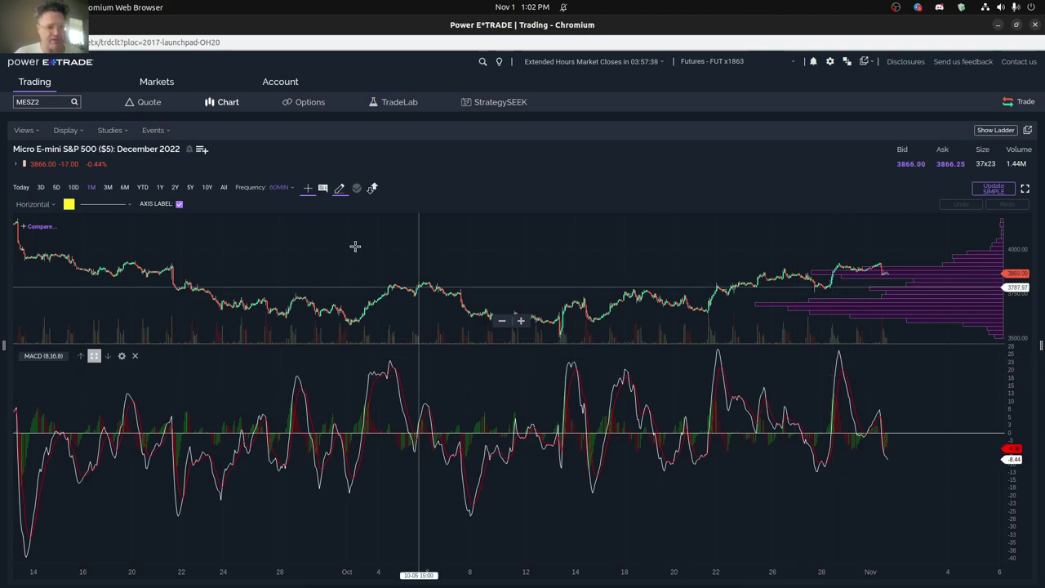
pyautogui.click(57, 188)
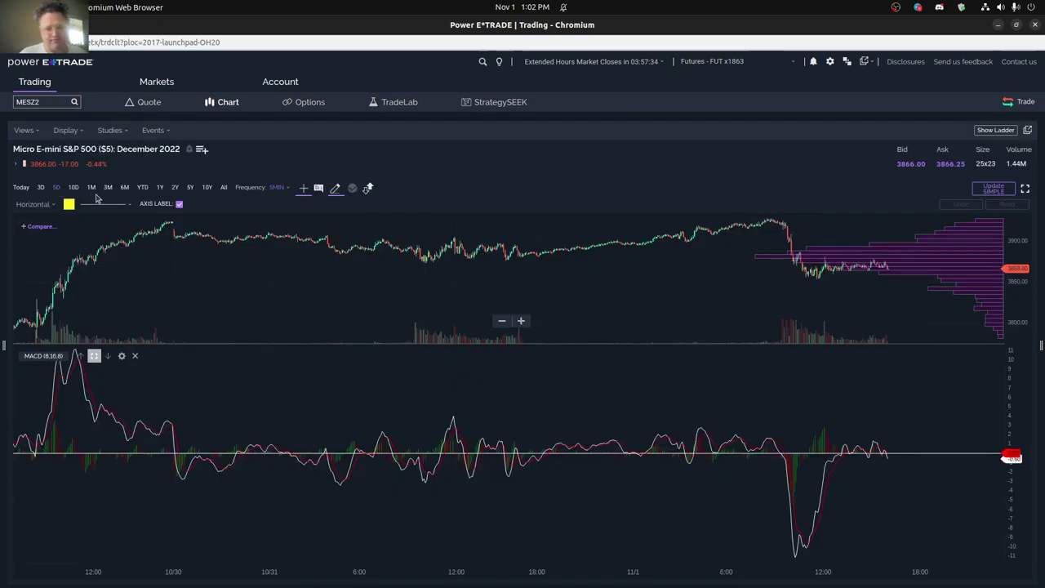
pyautogui.click(74, 188)
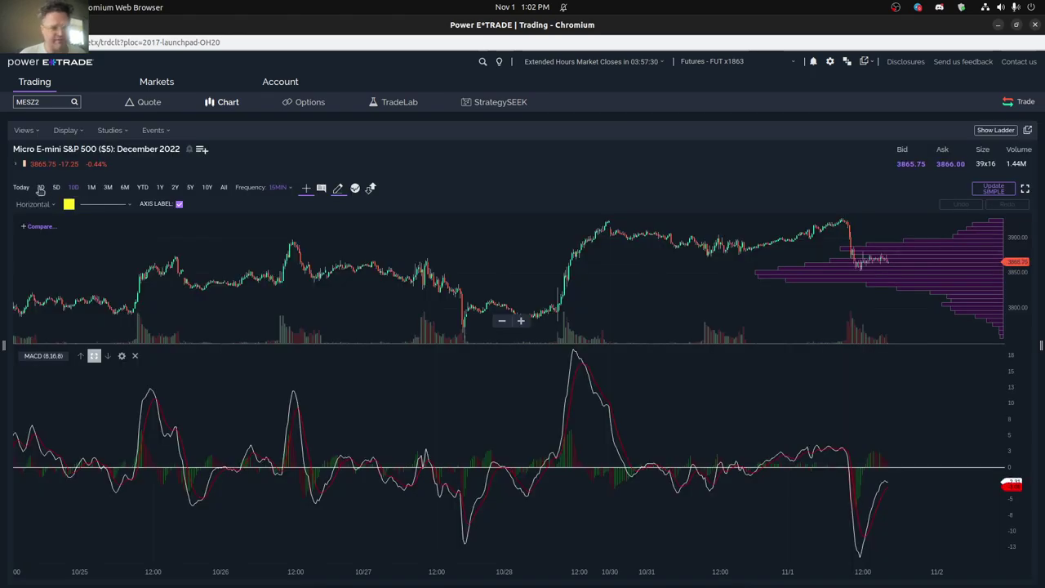
pyautogui.click(40, 188)
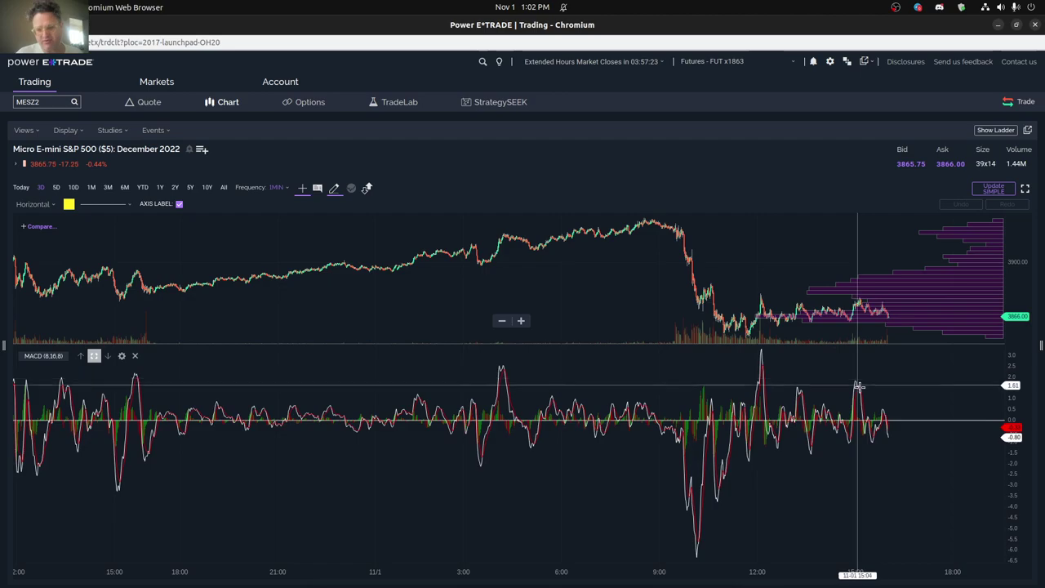
# Place horizontal MACD levels at 1.6, 0.6, -0.4 and -1.0, dragging the last one down to 0.6
pyautogui.click(899, 442)
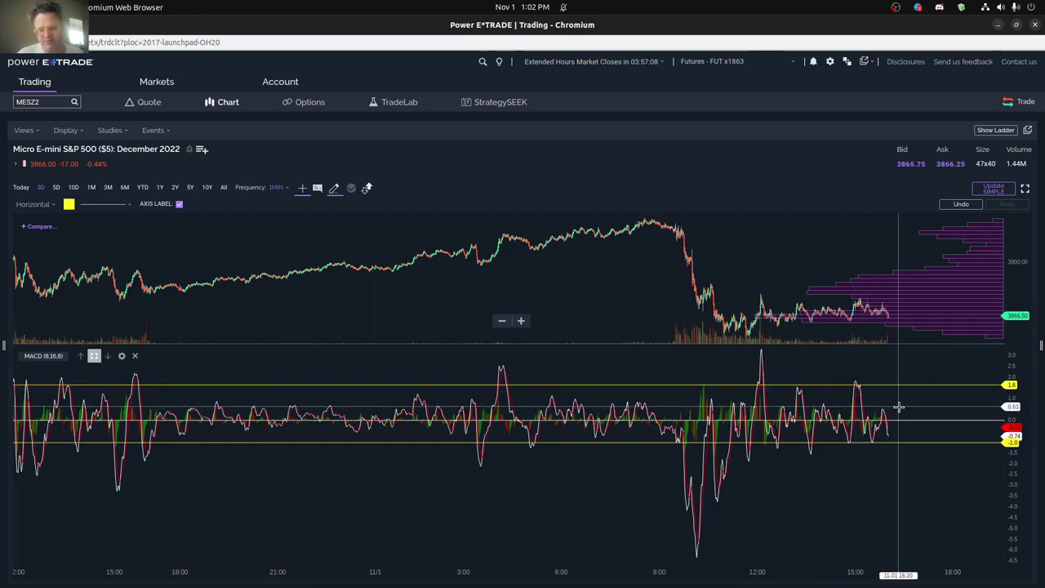
pyautogui.click(898, 406)
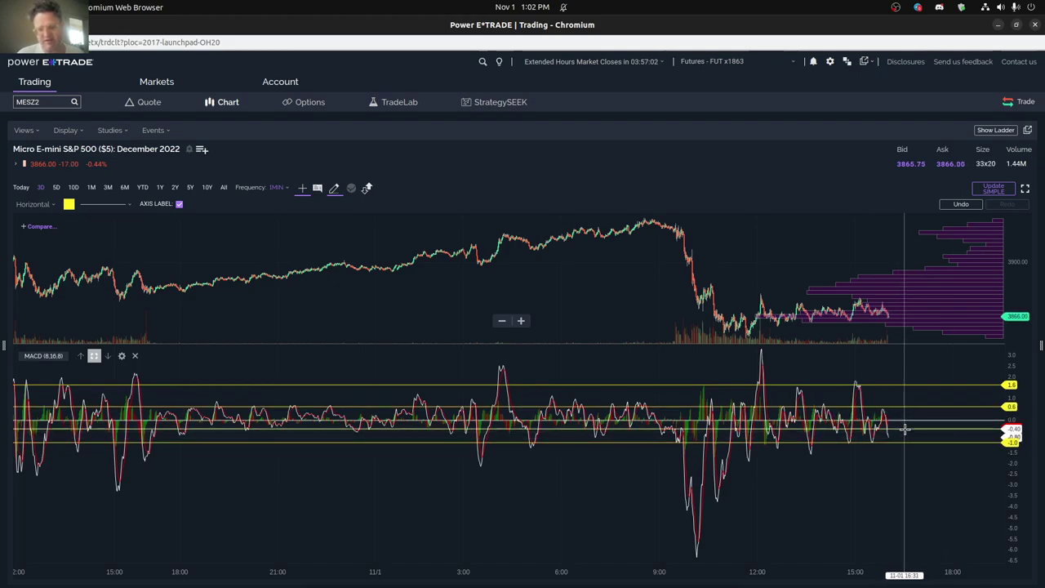
pyautogui.click(905, 427)
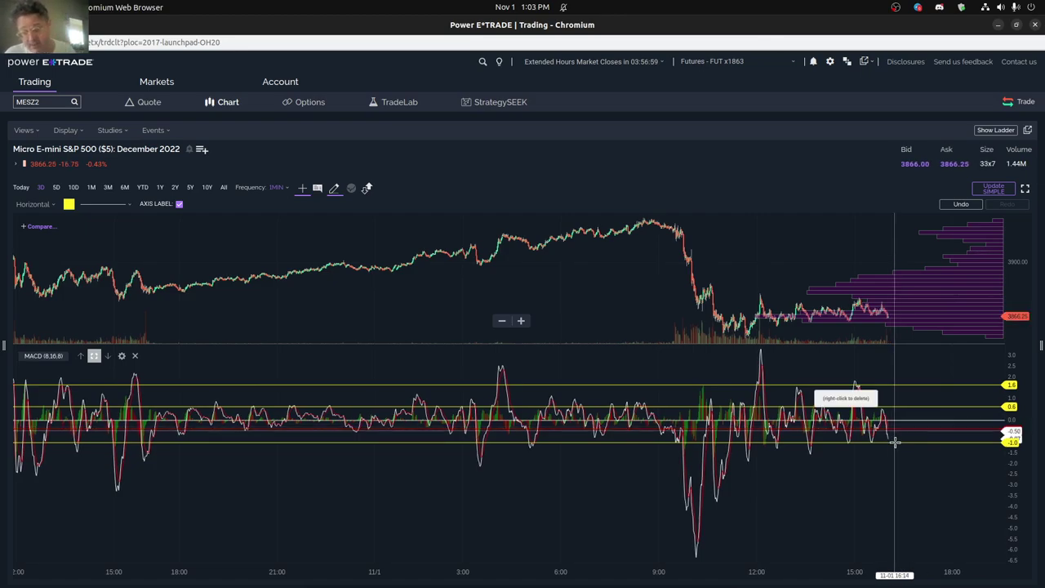
pyautogui.click(912, 403)
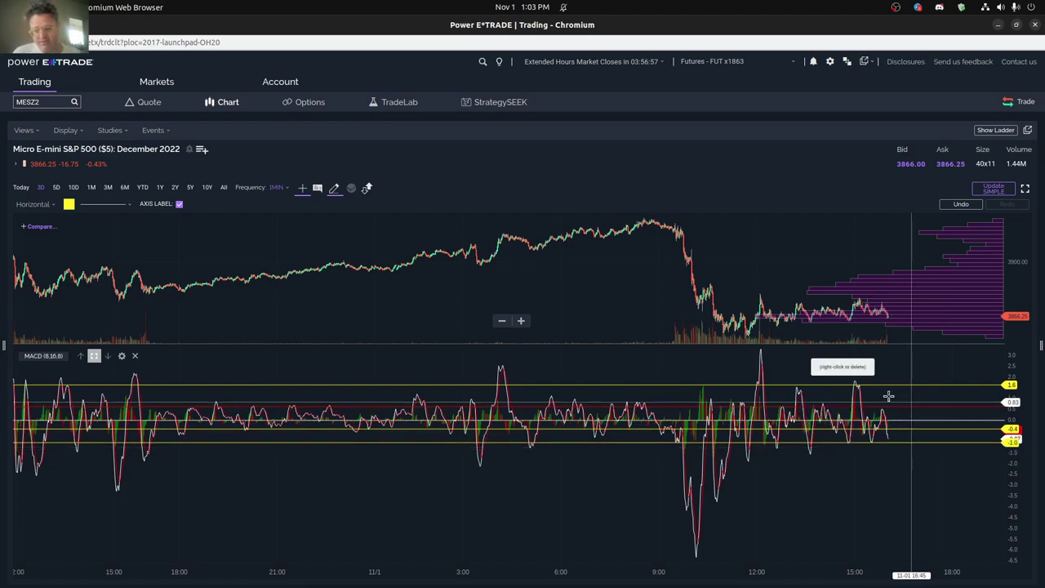
pyautogui.moveTo(891, 402); pyautogui.dragTo(895, 407)
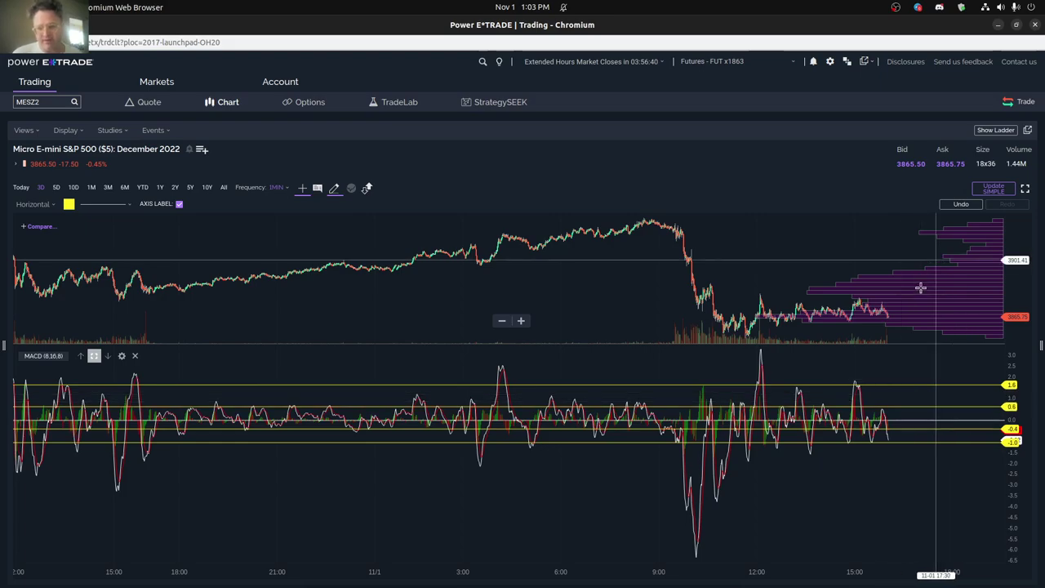
# Delete the stray 3904.15 price level and add a resistance level at 3919.20
pyautogui.click(633, 256)
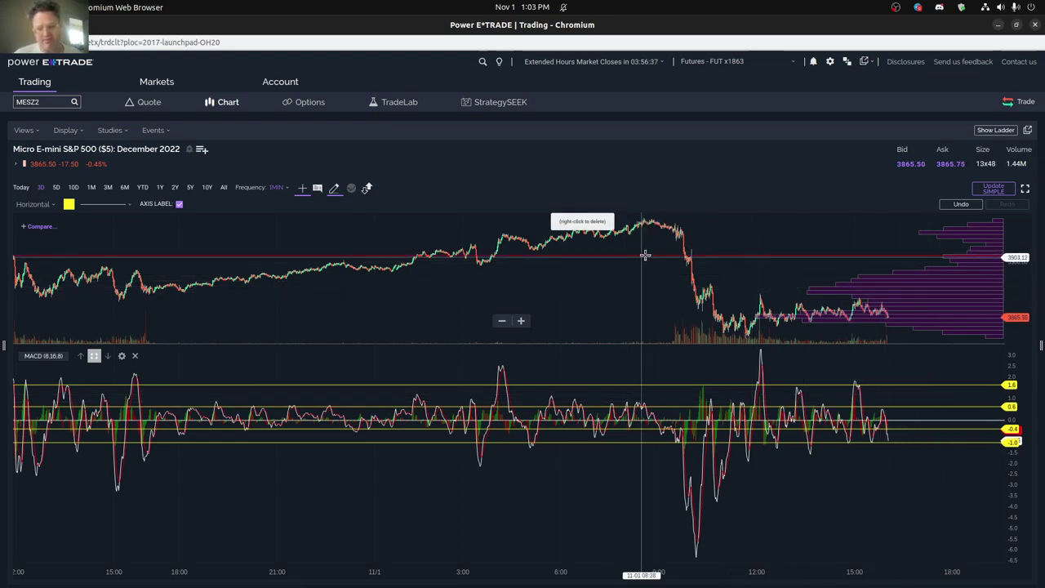
pyautogui.rightClick(663, 258)
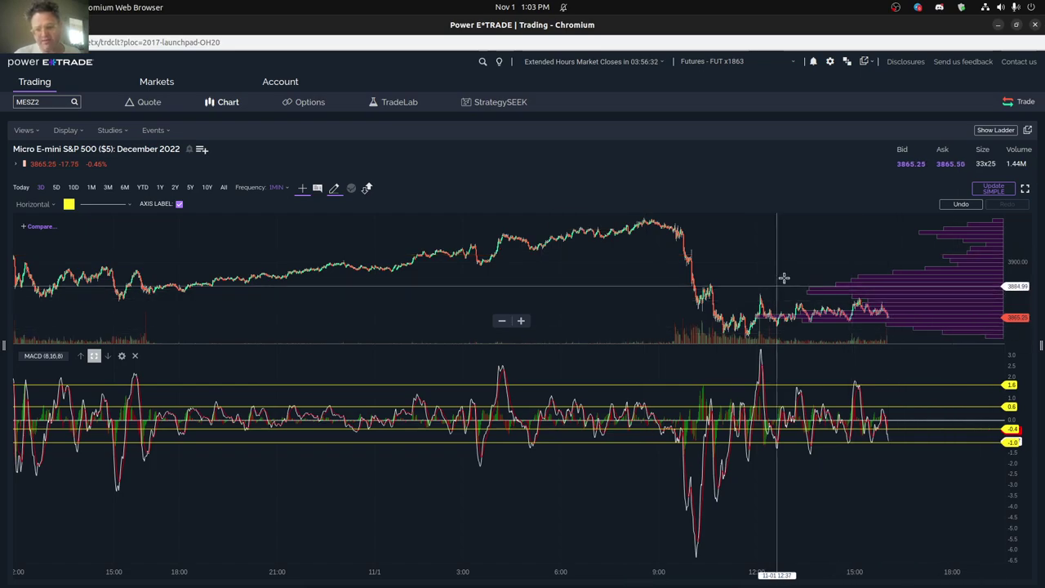
pyautogui.moveTo(777, 278); pyautogui.dragTo(652, 270)
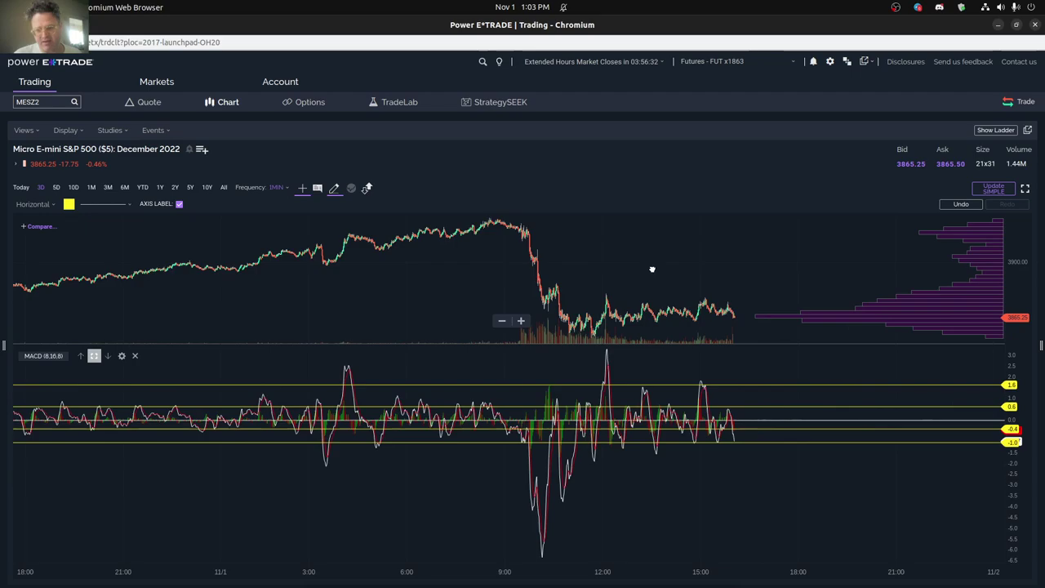
pyautogui.click(927, 232)
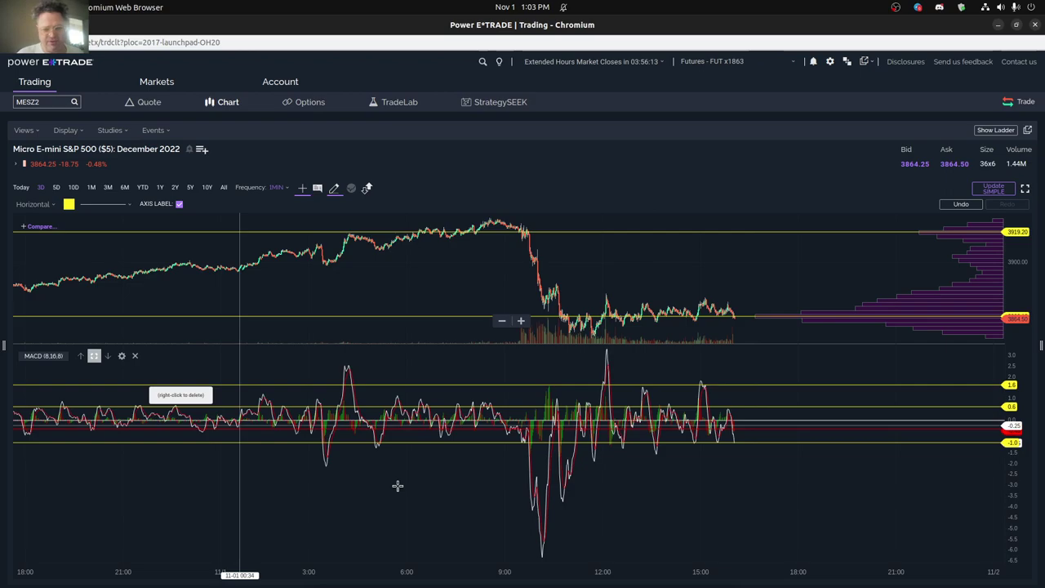
pyautogui.scroll(5, 408, 485)
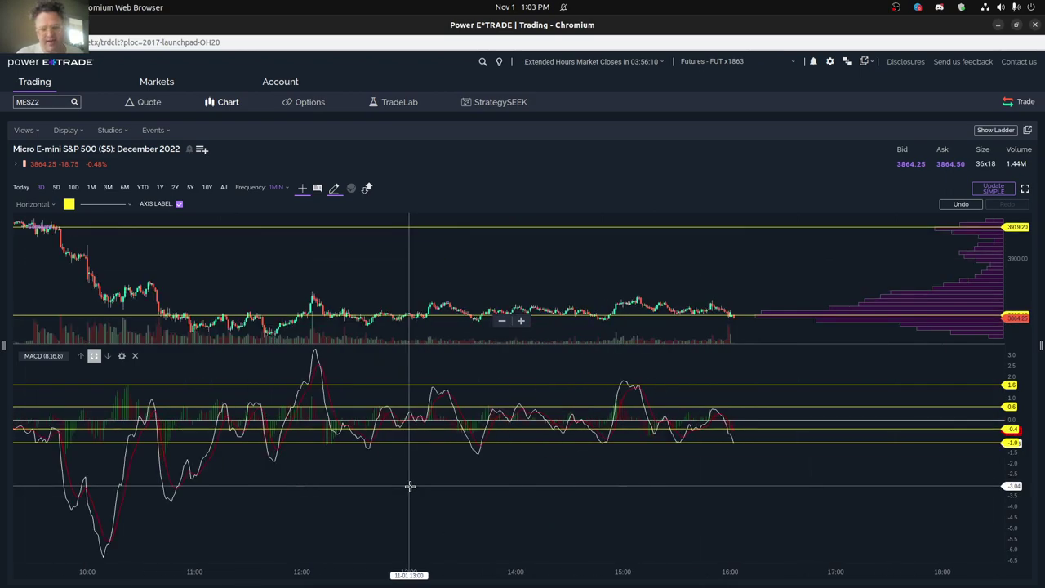
pyautogui.scroll(-3, 411, 485)
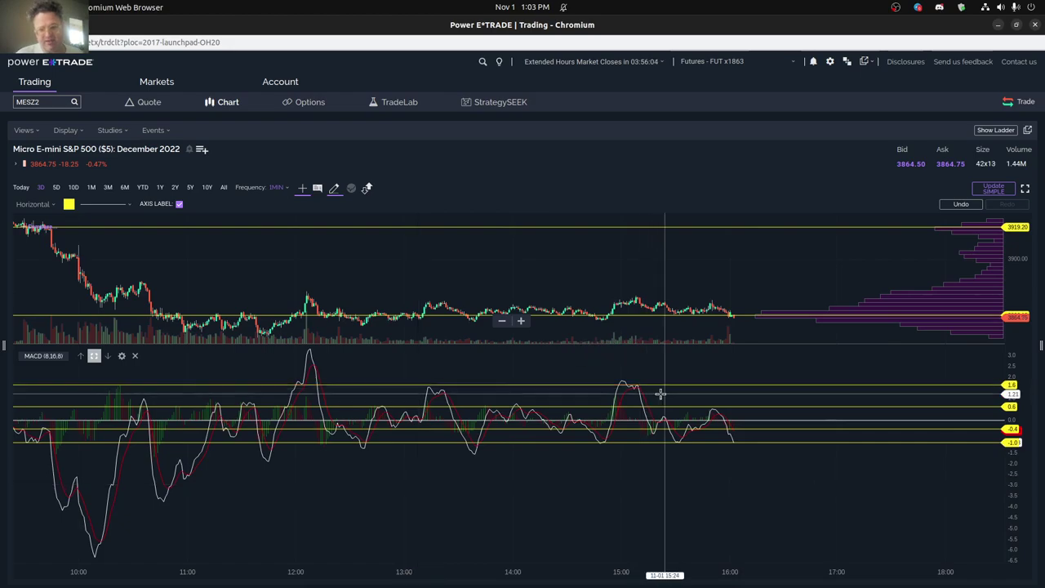
# Clear all drawn horizontal levels from the price and MACD panes using the drawing-tool list
pyautogui.click(47, 206)
pyautogui.scroll(5, 58, 239)
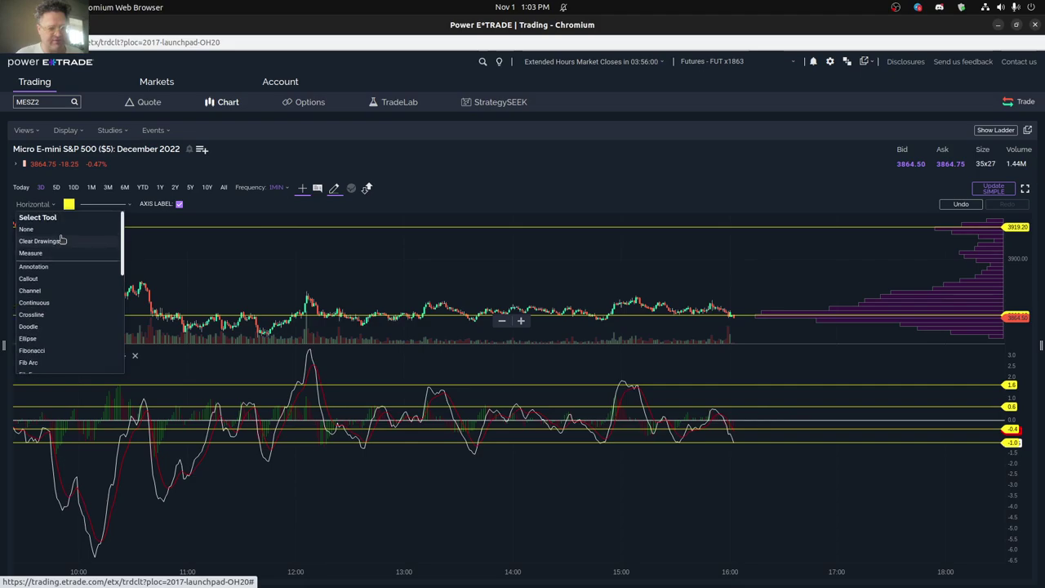
pyautogui.click(62, 242)
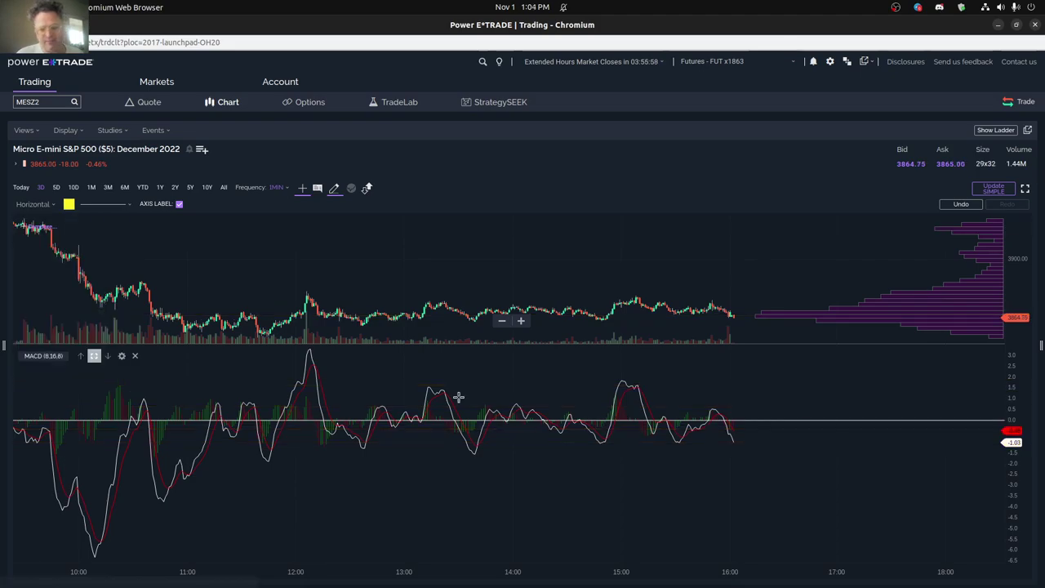
pyautogui.scroll(-2, 516, 410)
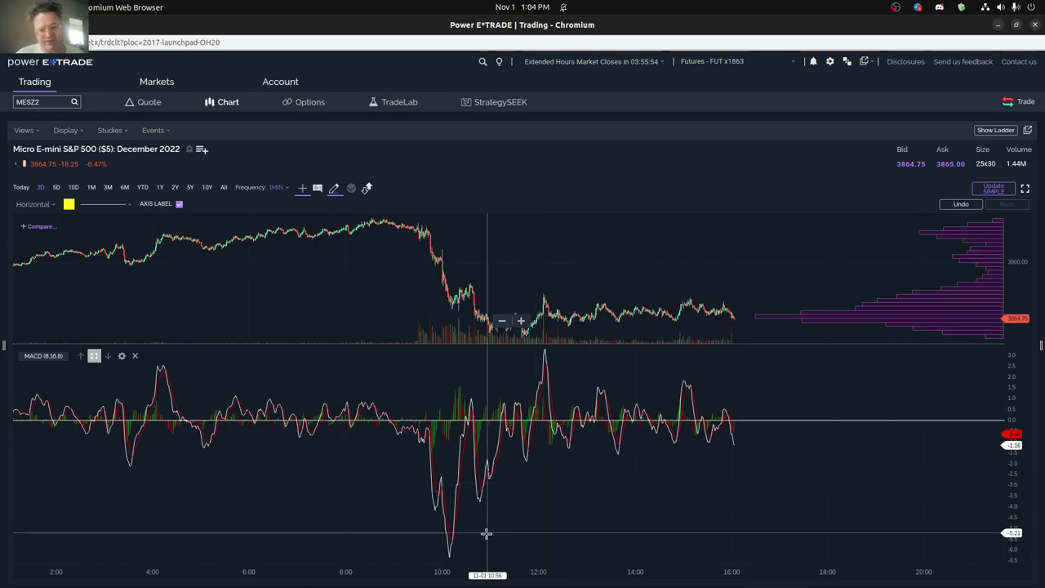
# Switch to the Line tool and draw trend lines from the 10:00 MACD low and the MACD peak
pyautogui.click(38, 209)
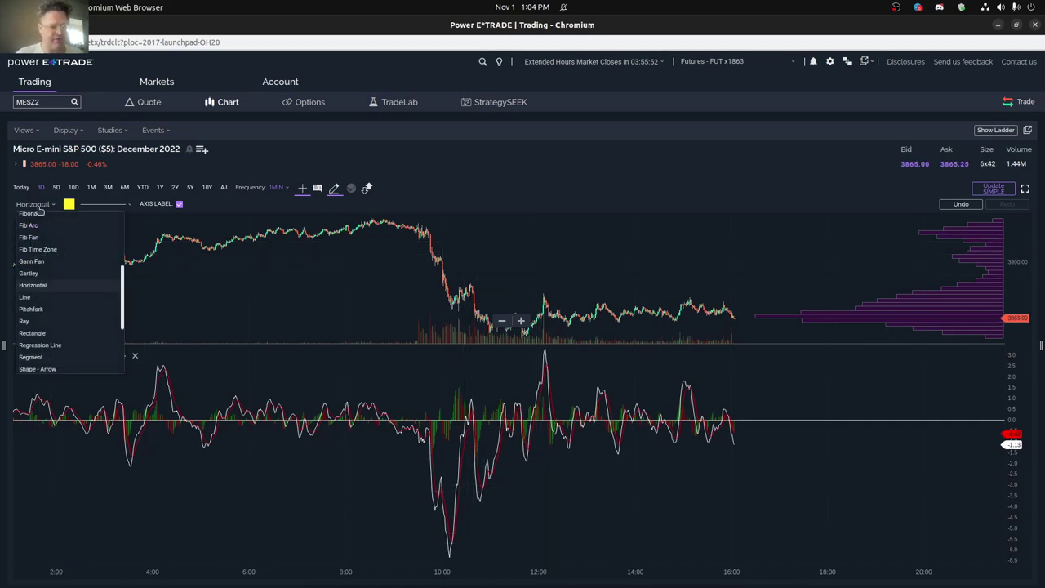
pyautogui.click(43, 297)
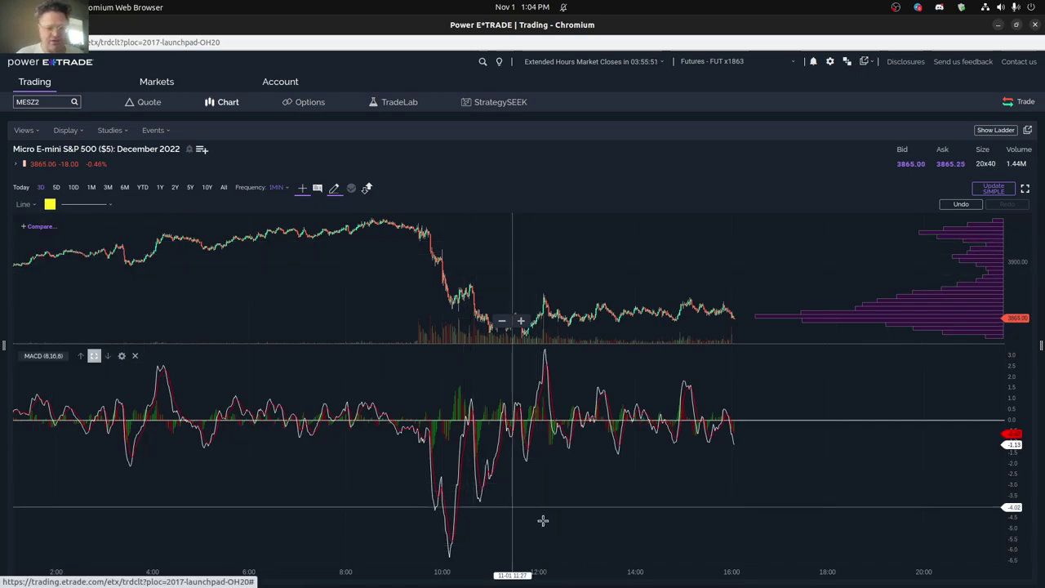
pyautogui.click(464, 554)
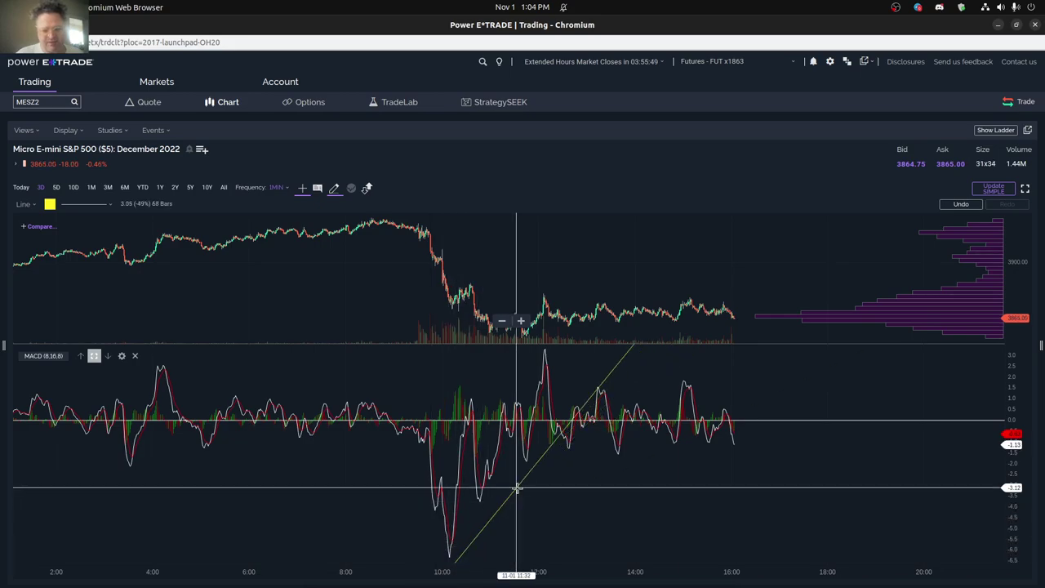
pyautogui.click(546, 351)
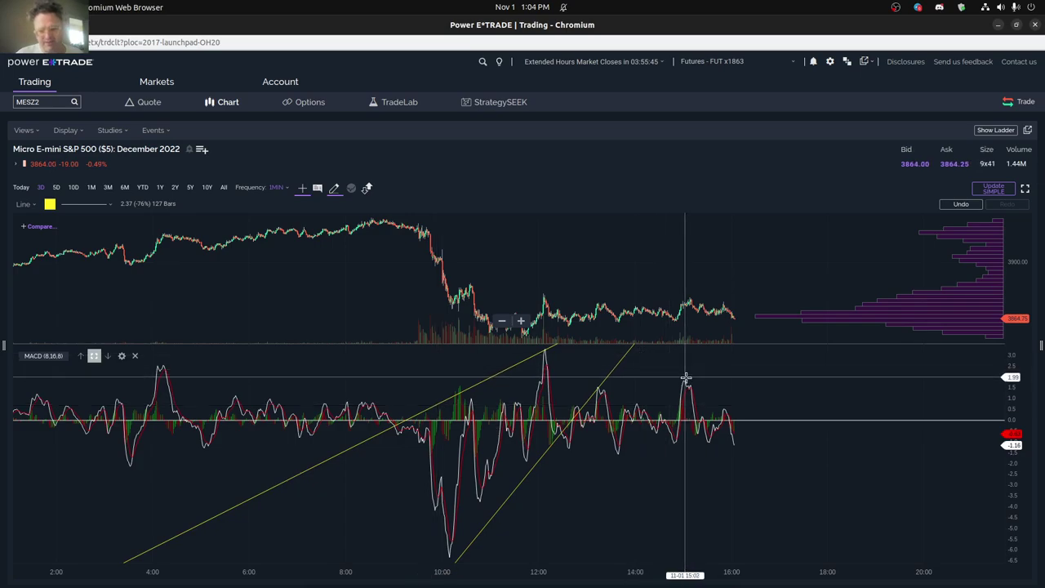
pyautogui.click(736, 412)
pyautogui.moveTo(679, 448); pyautogui.dragTo(726, 450)
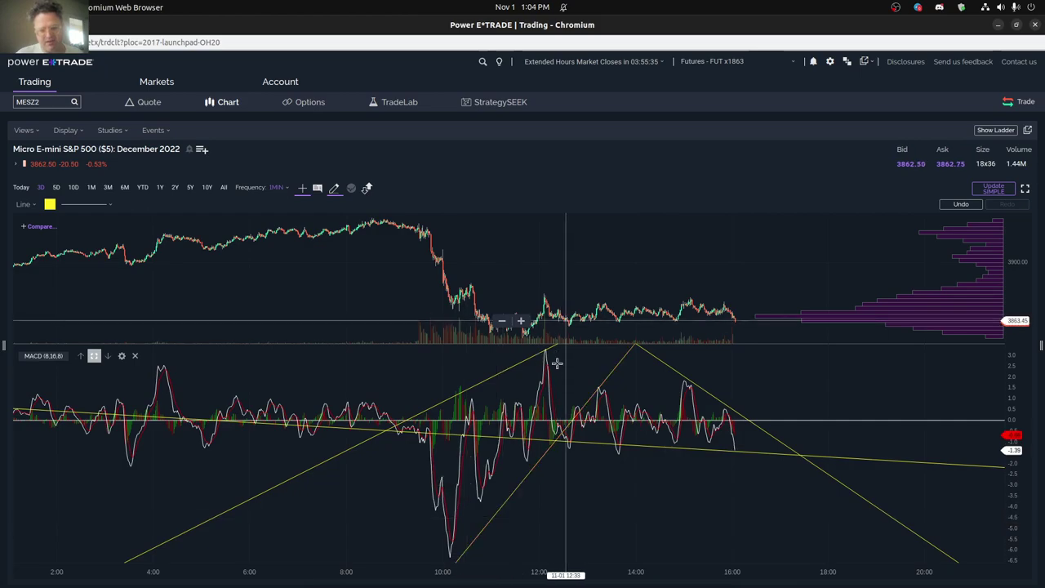
# Move the falling MACD trend line's start to the 12:00 peak and draw another line from the peak
pyautogui.click(517, 488)
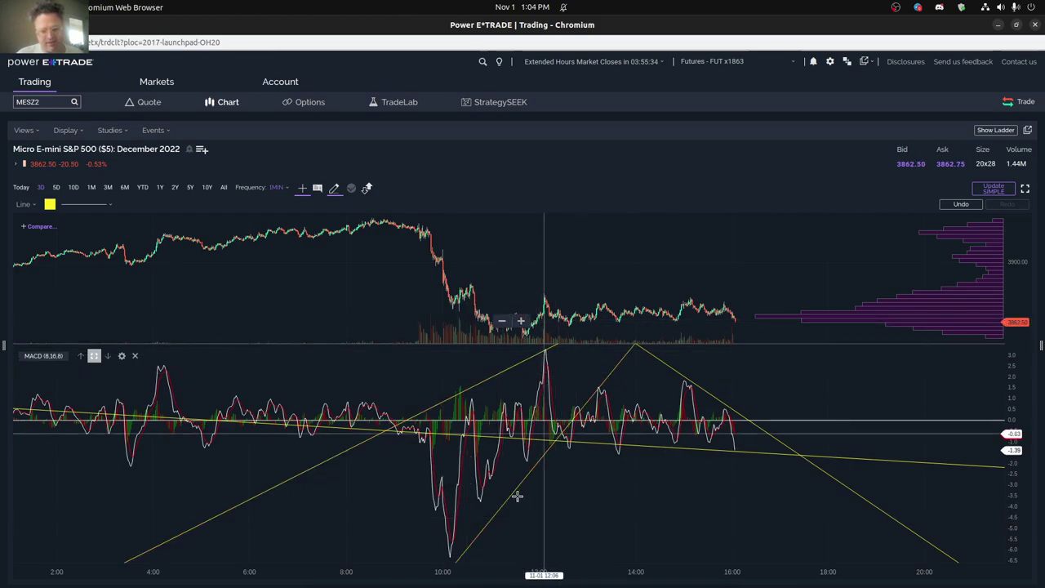
pyautogui.click(502, 542)
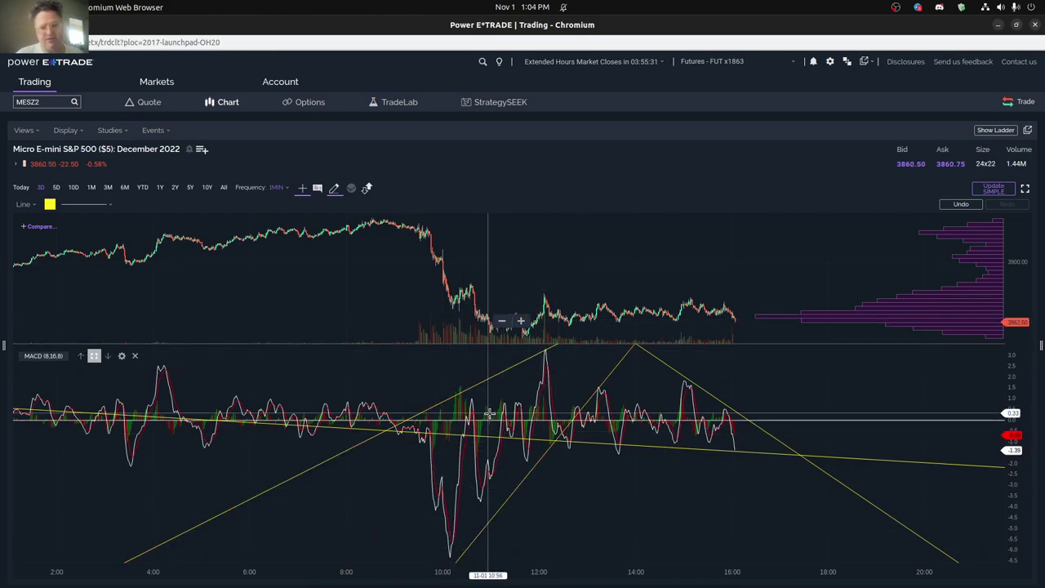
pyautogui.click(543, 349)
pyautogui.click(543, 351)
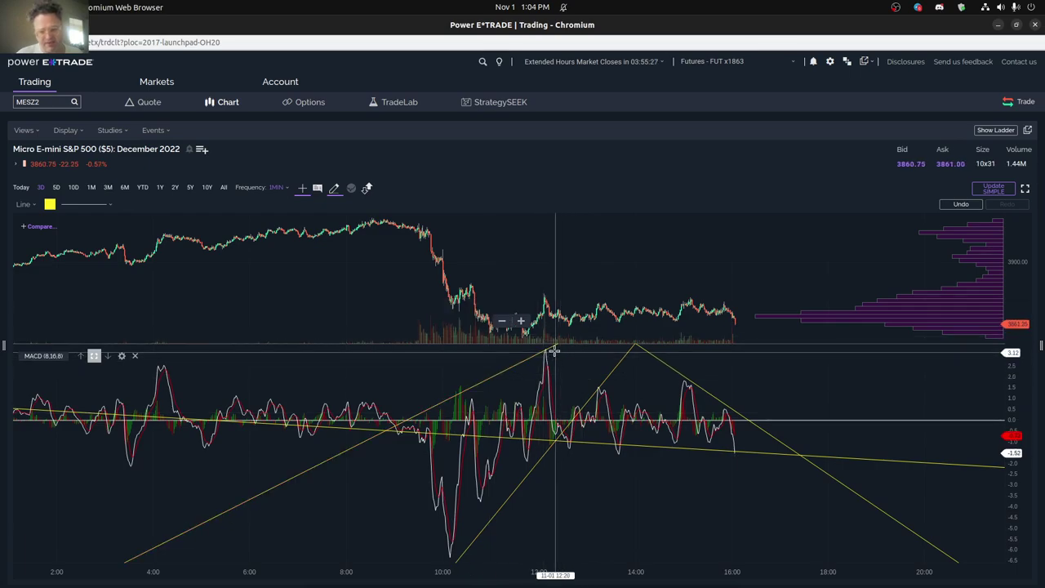
pyautogui.click(675, 372)
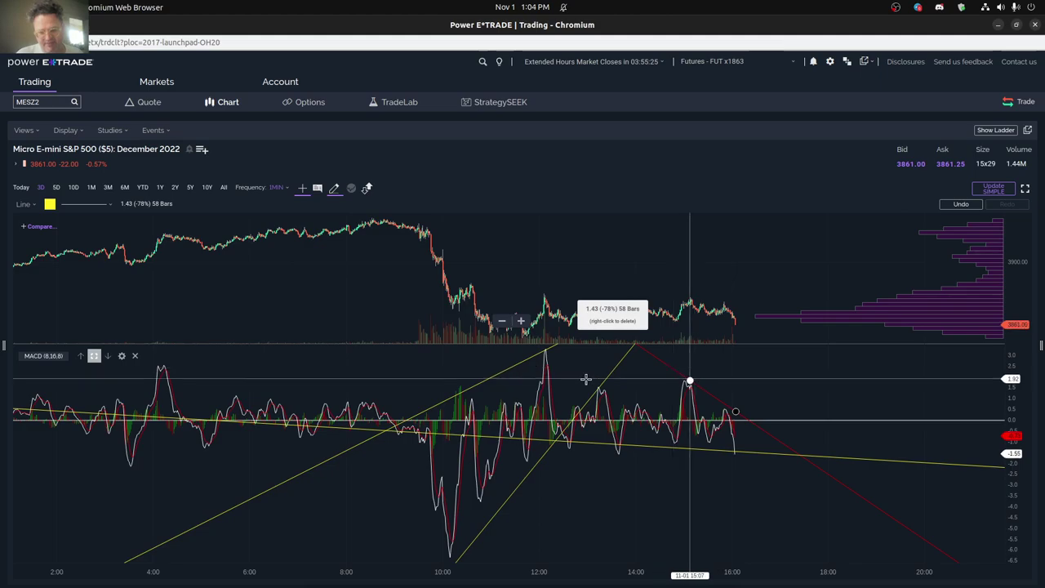
pyautogui.moveTo(690, 381); pyautogui.dragTo(562, 354)
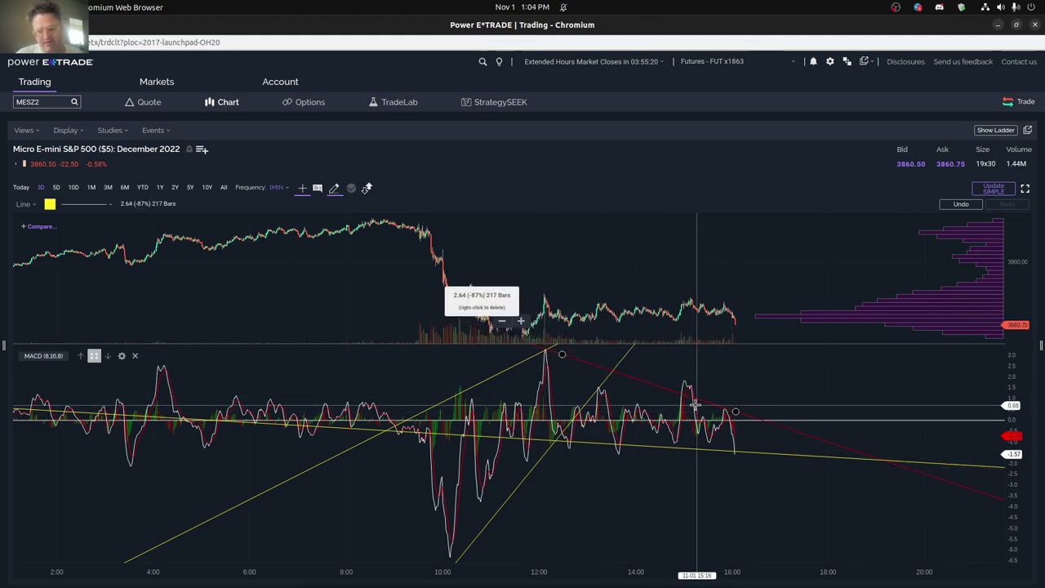
pyautogui.click(523, 299)
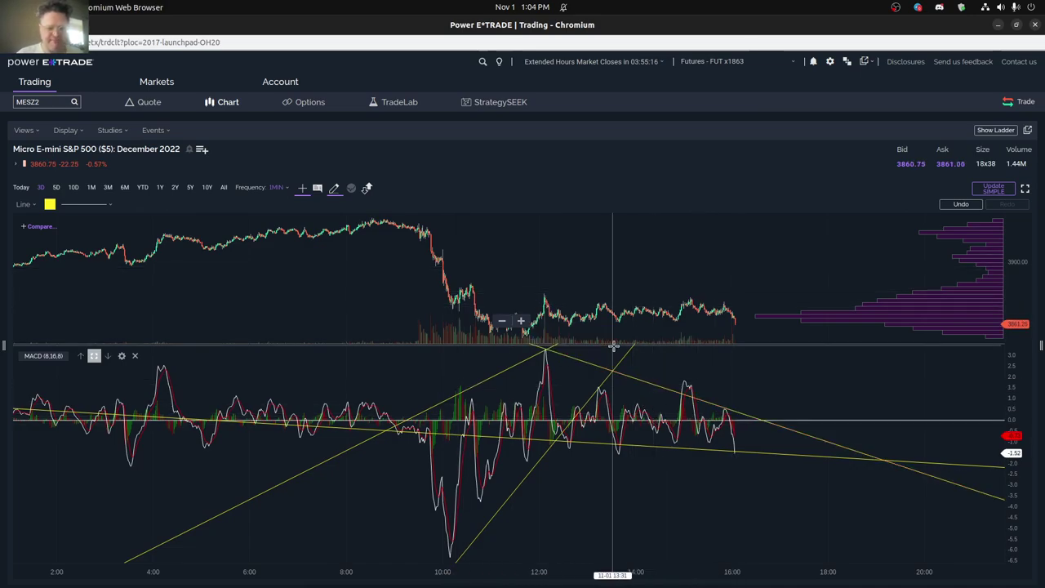
pyautogui.moveTo(556, 319)
pyautogui.mouseDown()
pyautogui.moveTo(604, 328)
pyautogui.moveTo(589, 320)
pyautogui.moveTo(754, 303)
pyautogui.mouseUp()
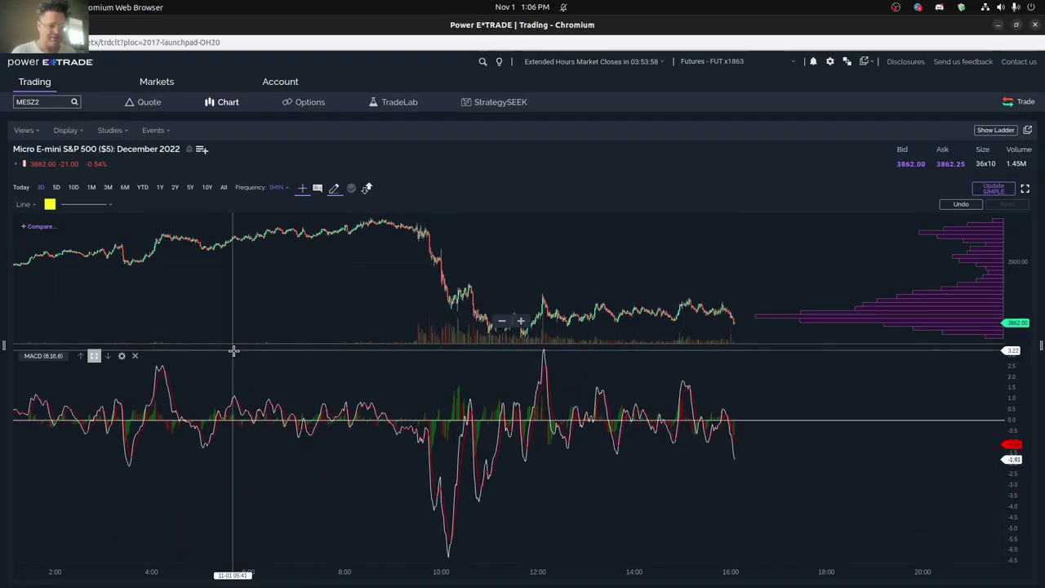
# Show one year of daily candles and draw a rising trend line from the October MACD low
pyautogui.click(160, 187)
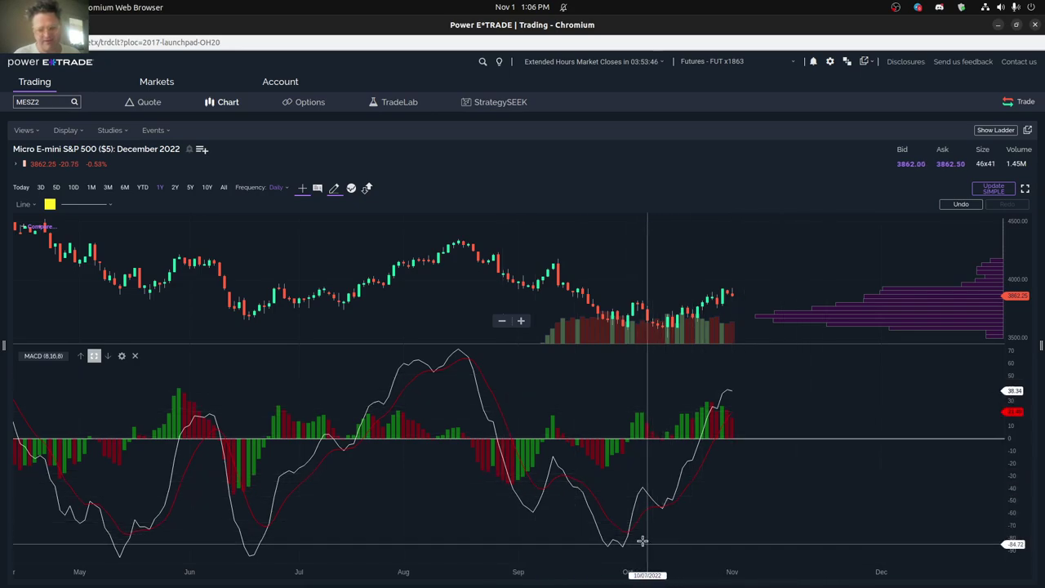
pyautogui.moveTo(643, 541); pyautogui.dragTo(728, 416)
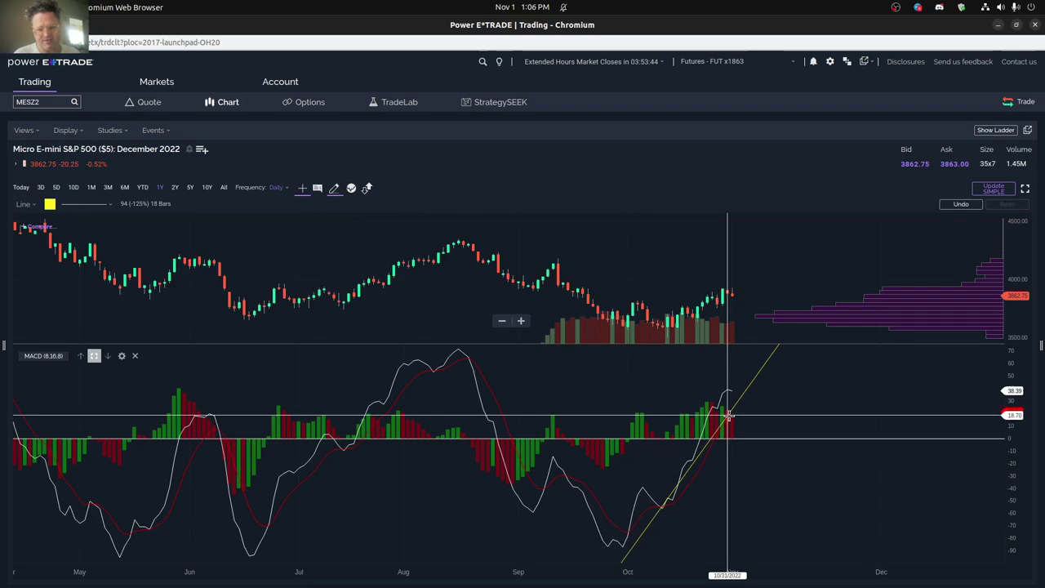
pyautogui.click(710, 286)
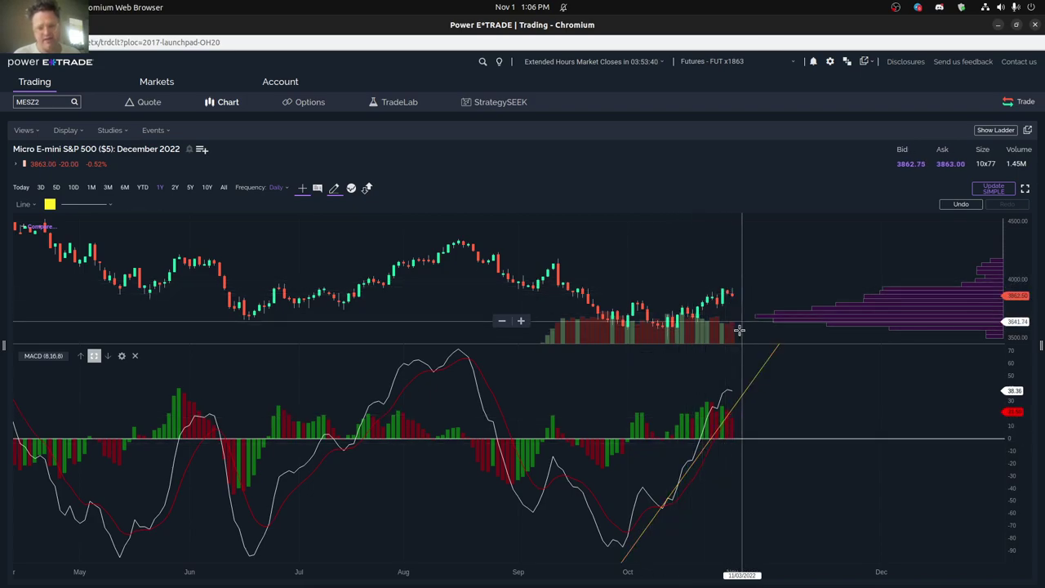
# Delete the rising MACD trend line and sketch a trial line through the recent candles
pyautogui.click(731, 412)
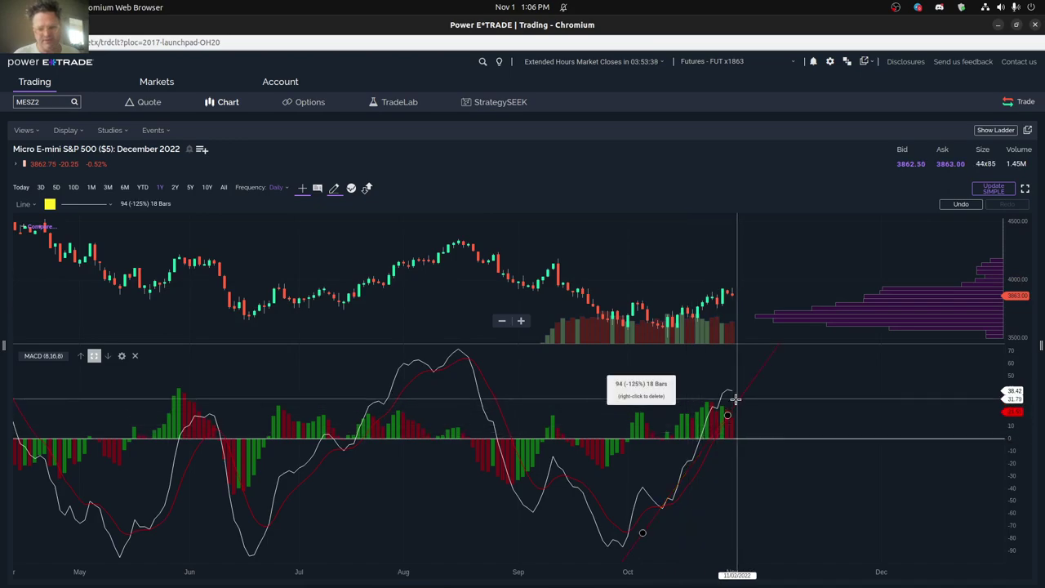
pyautogui.press('Delete')
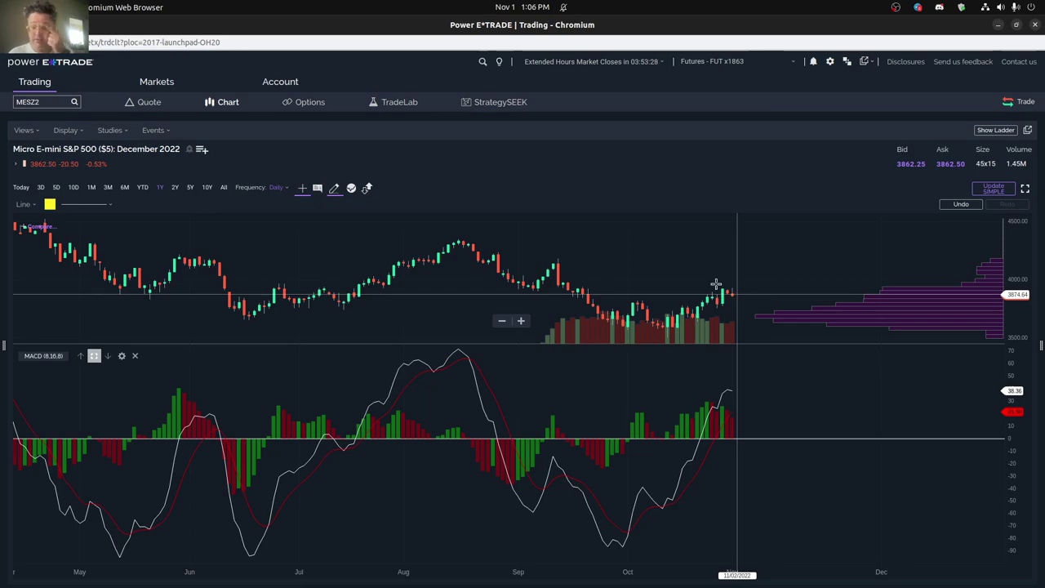
pyautogui.moveTo(721, 287); pyautogui.dragTo(742, 301)
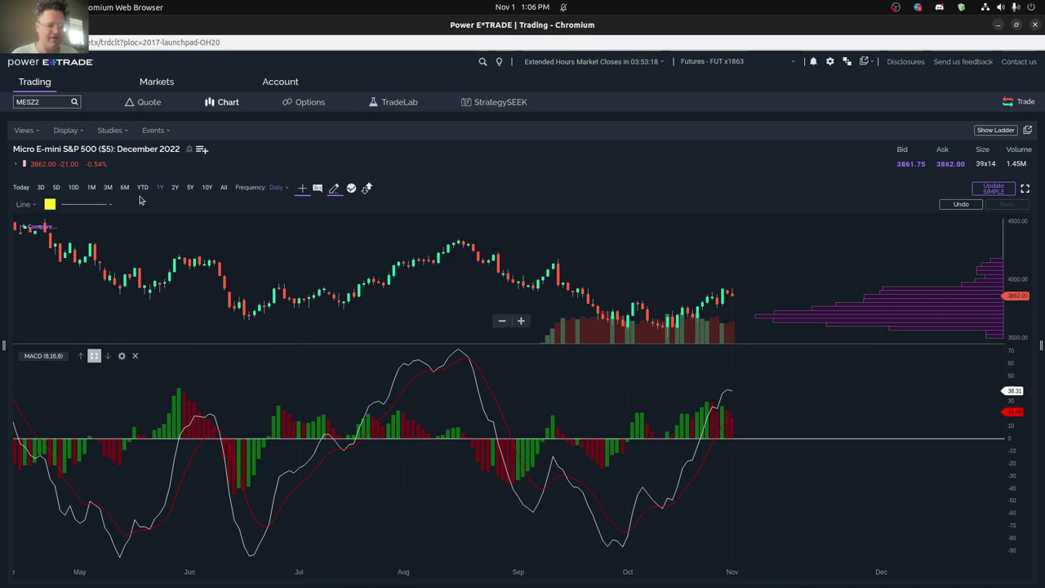
# Show one month of 60-minute candles and draw two falling MACD trend lines, the first from the Oct 30 peak
pyautogui.click(92, 187)
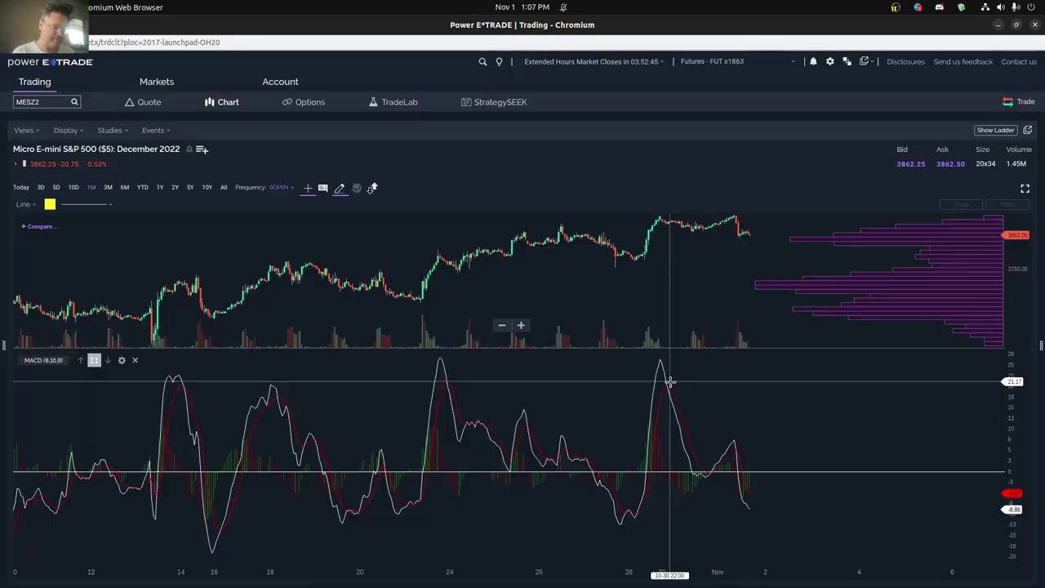
pyautogui.moveTo(663, 364); pyautogui.dragTo(731, 434)
pyautogui.moveTo(667, 477); pyautogui.dragTo(730, 499)
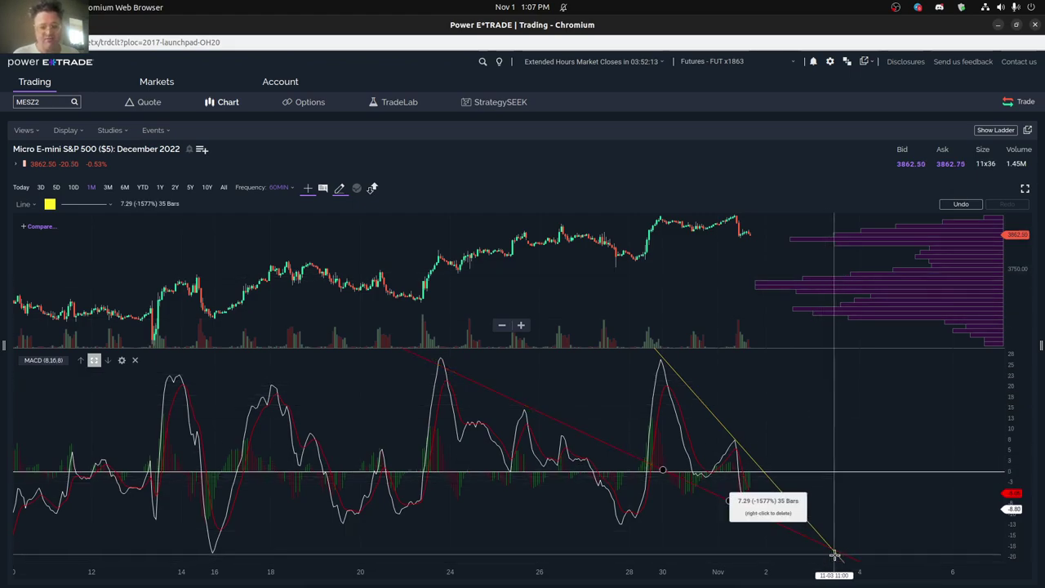
# Finish two falling trend lines across the MACD peaks, then select the steepest and delete them
pyautogui.scroll(-3, 817, 551)
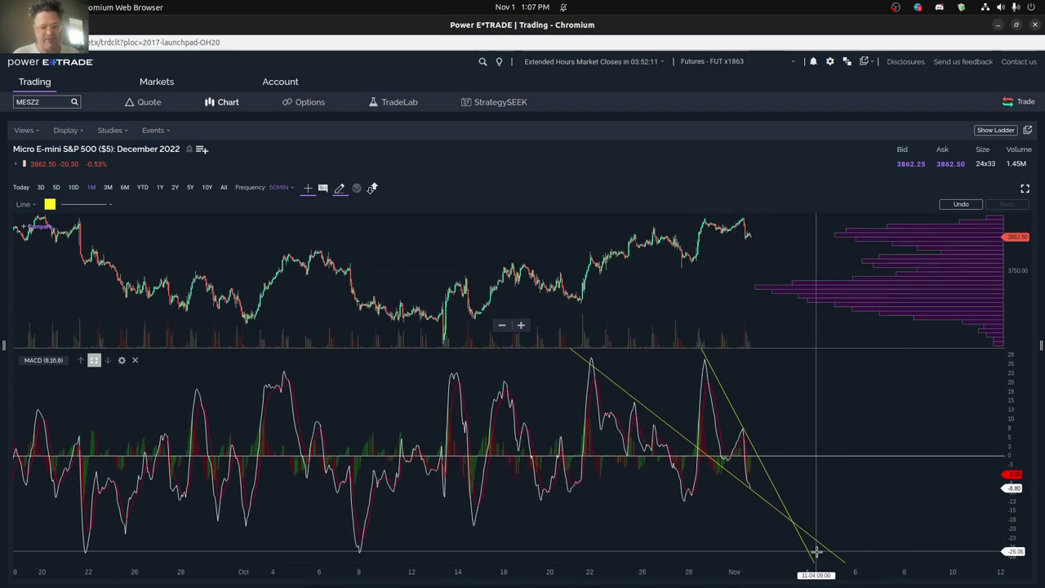
pyautogui.scroll(-3, 817, 551)
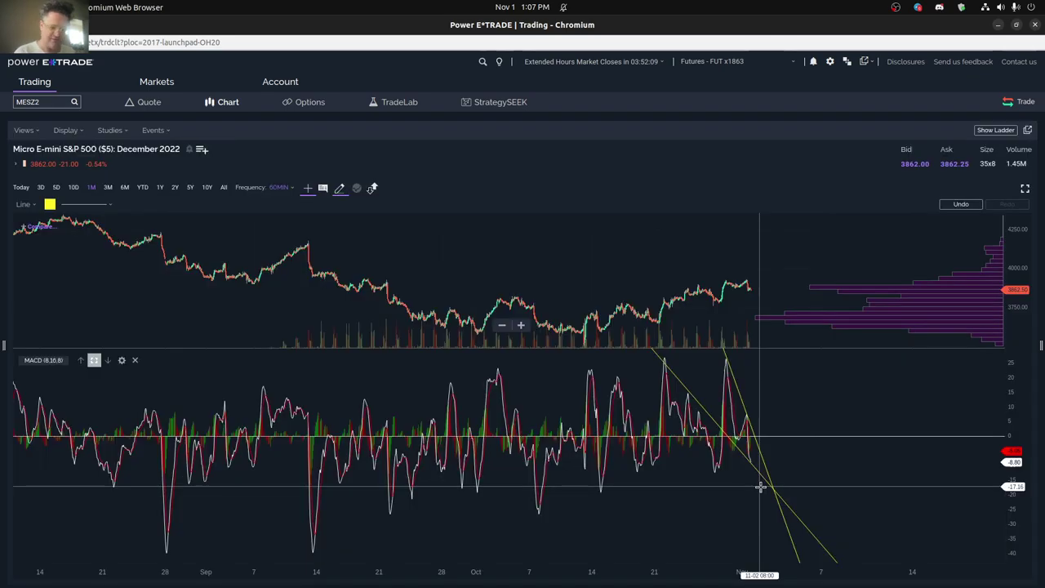
pyautogui.click(781, 484)
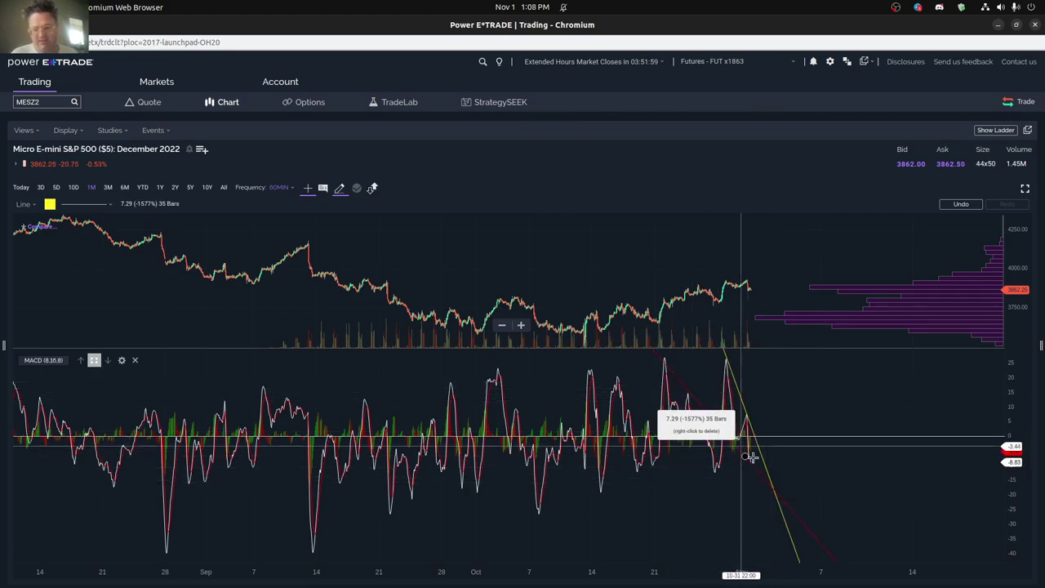
pyautogui.click(668, 428)
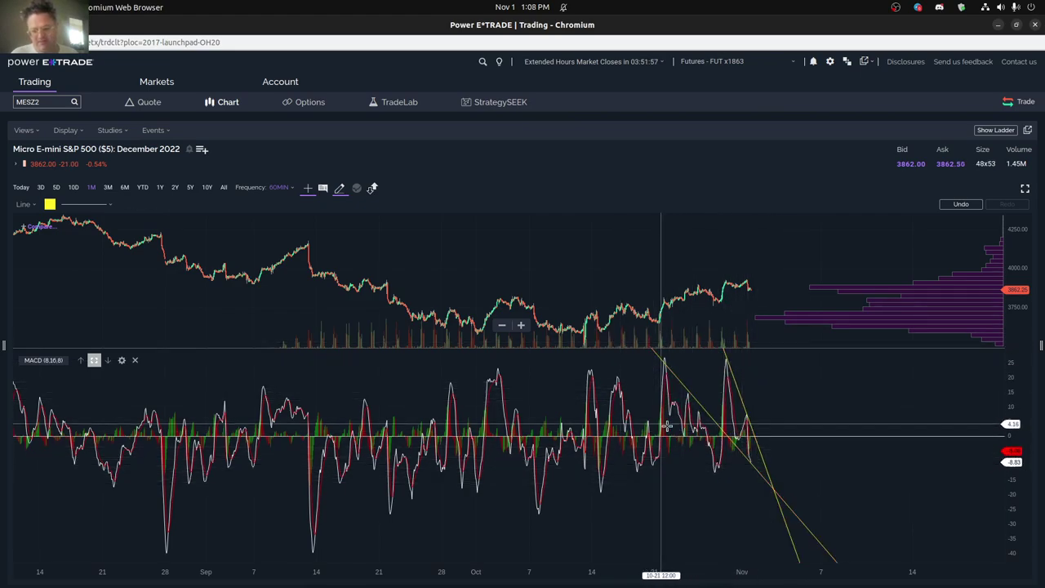
pyautogui.click(725, 470)
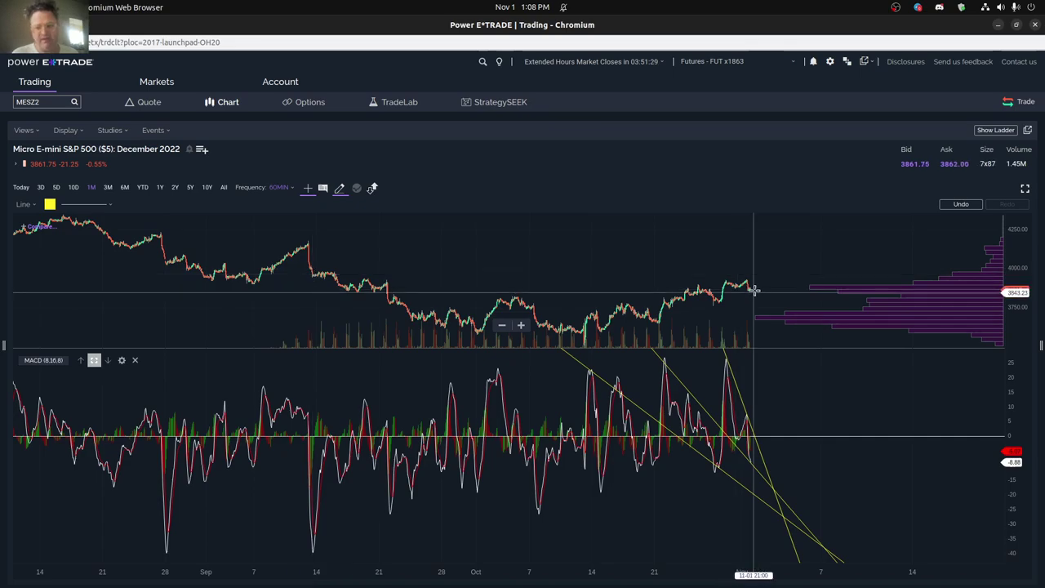
pyautogui.click(795, 517)
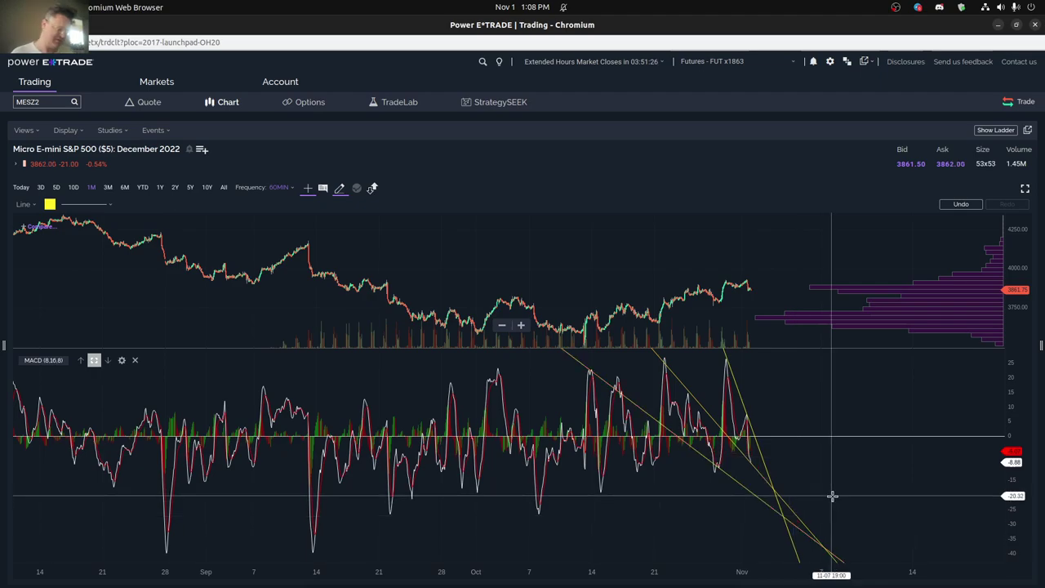
pyautogui.press('Delete')
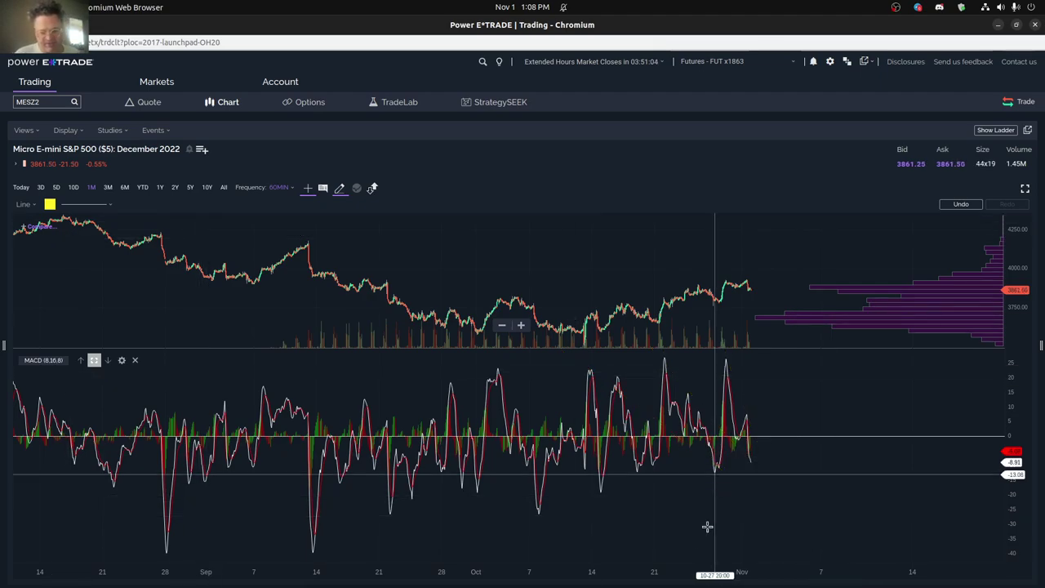
# Draw a rising MACD trend line under the lows and a falling one from the highs, meeting near zero
pyautogui.click(546, 576)
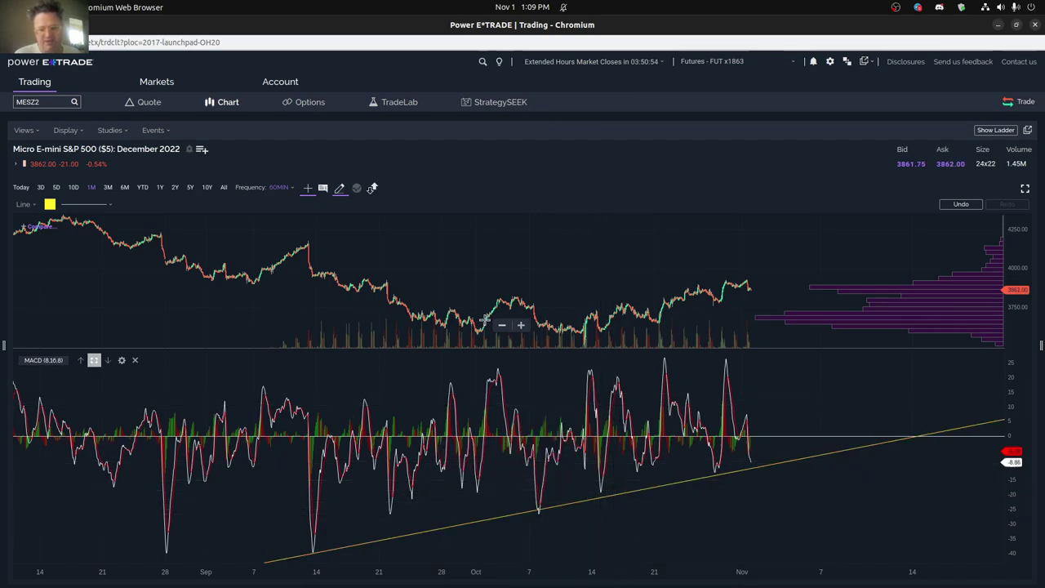
pyautogui.click(486, 361)
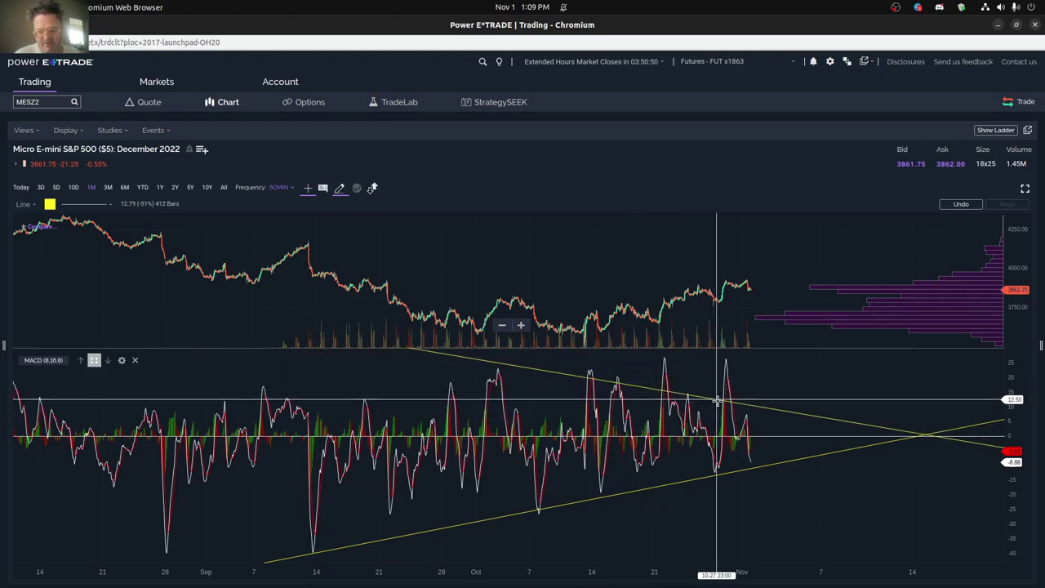
pyautogui.click(717, 400)
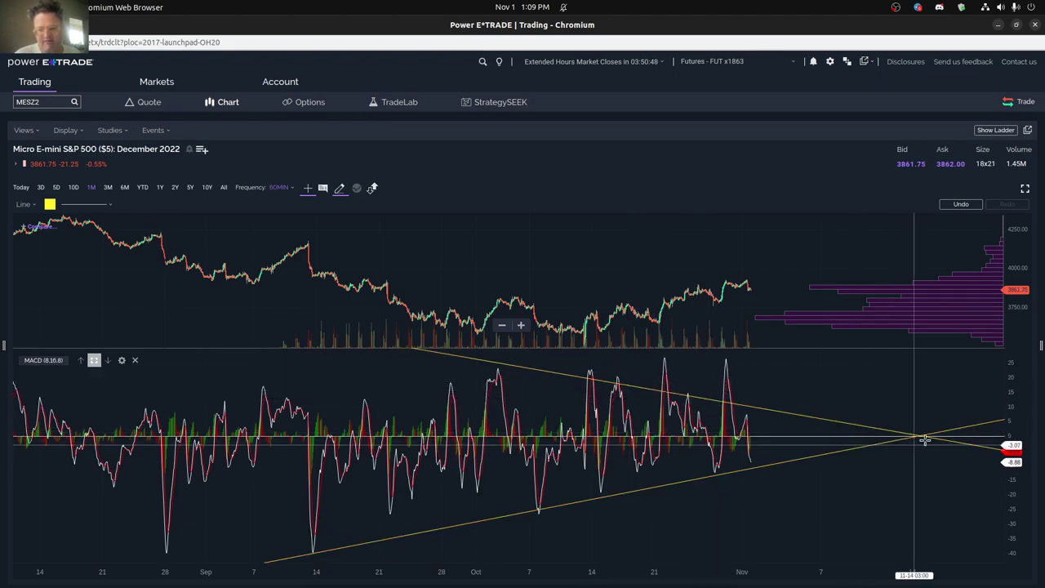
pyautogui.click(746, 493)
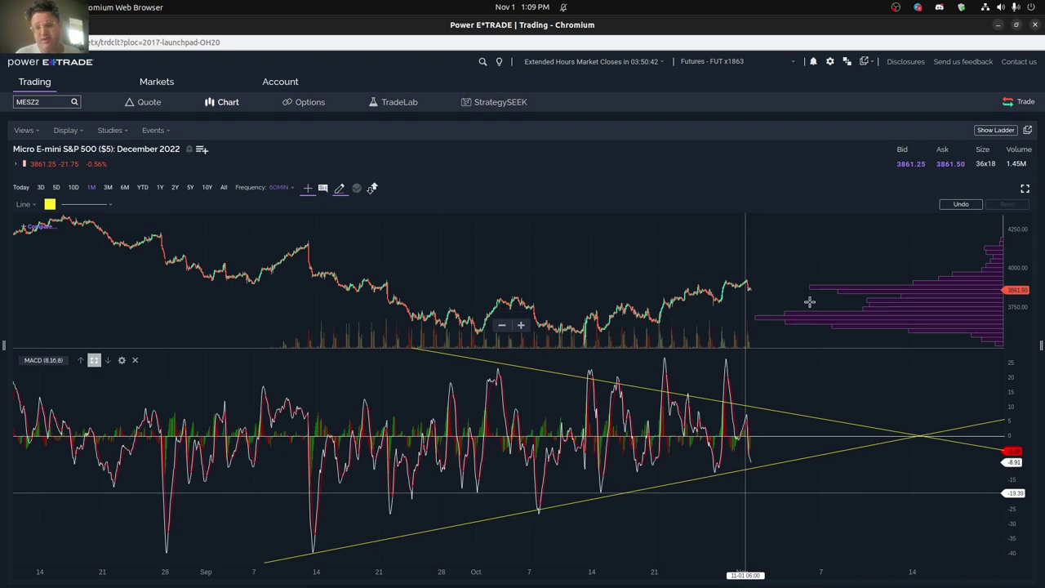
pyautogui.click(924, 439)
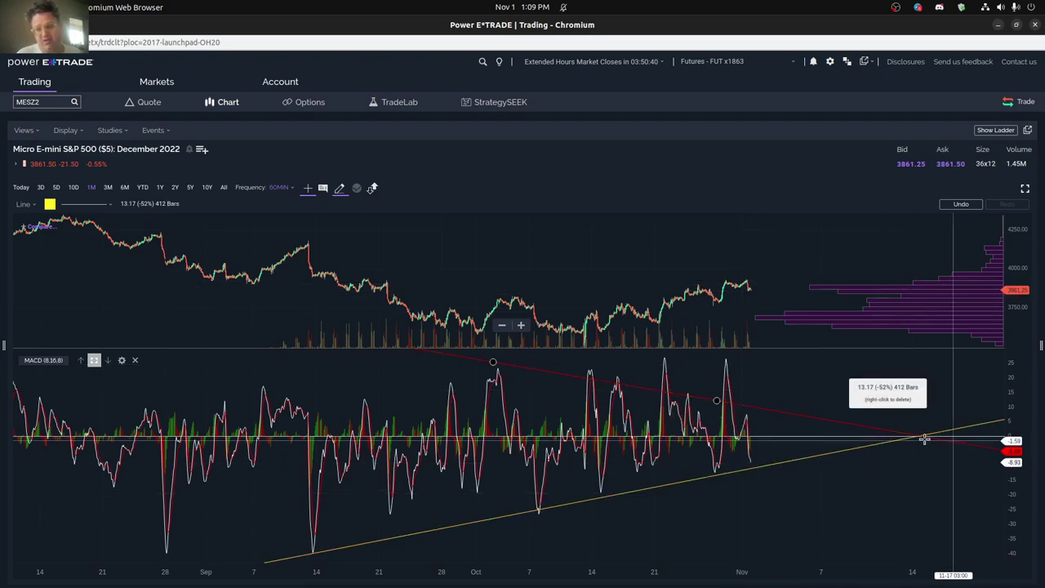
pyautogui.click(798, 281)
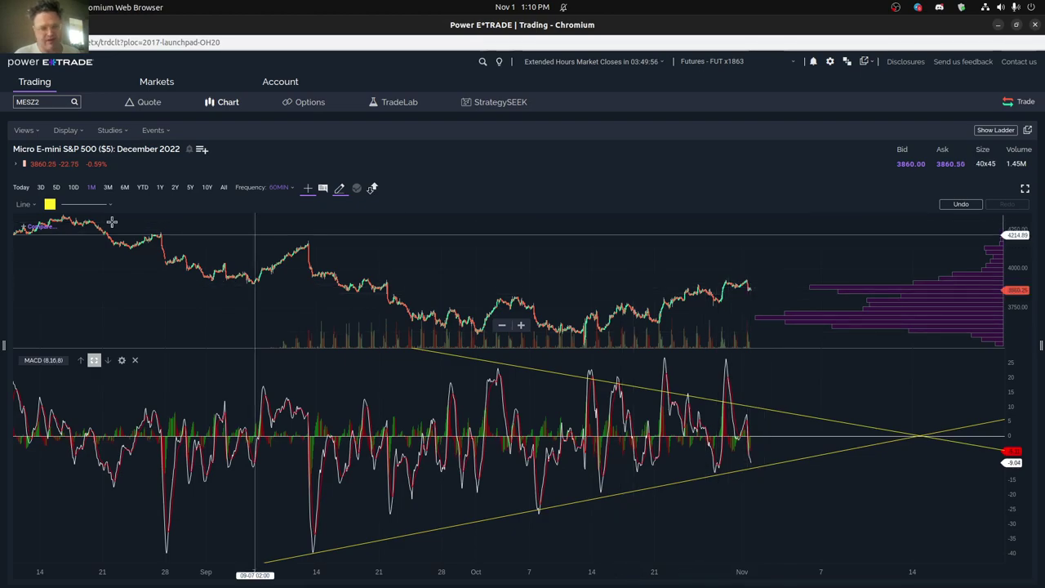
# Place horizontal support at 3681.94 and resistance near 3881.8 on the price chart
pyautogui.click(27, 204)
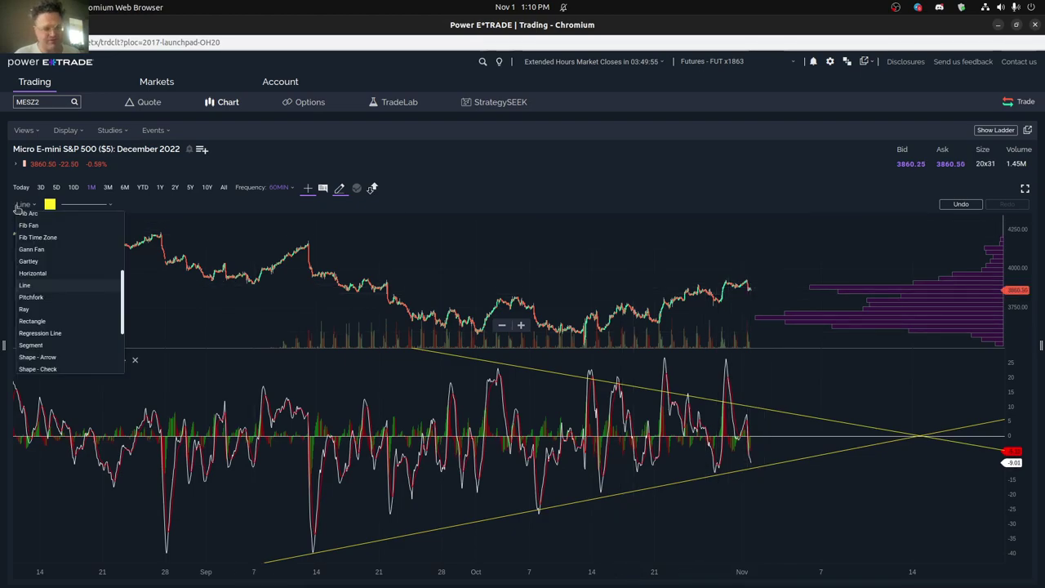
pyautogui.click(33, 273)
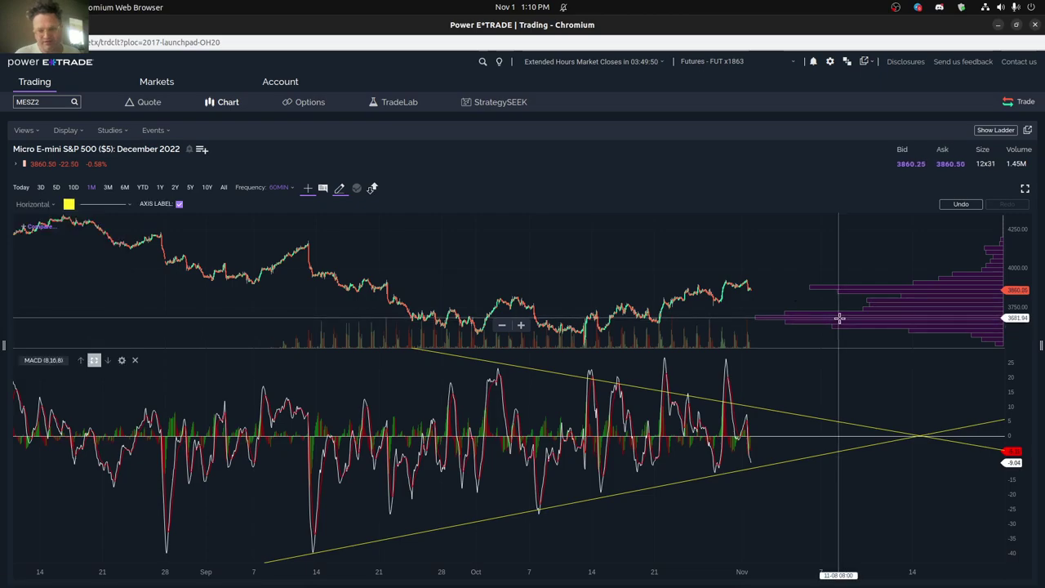
pyautogui.click(841, 318)
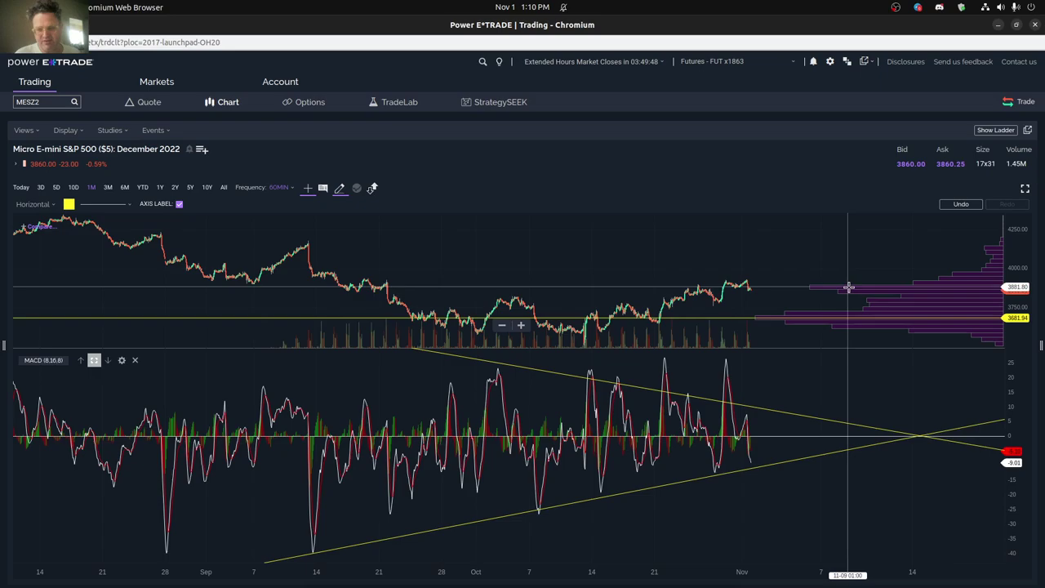
pyautogui.click(850, 287)
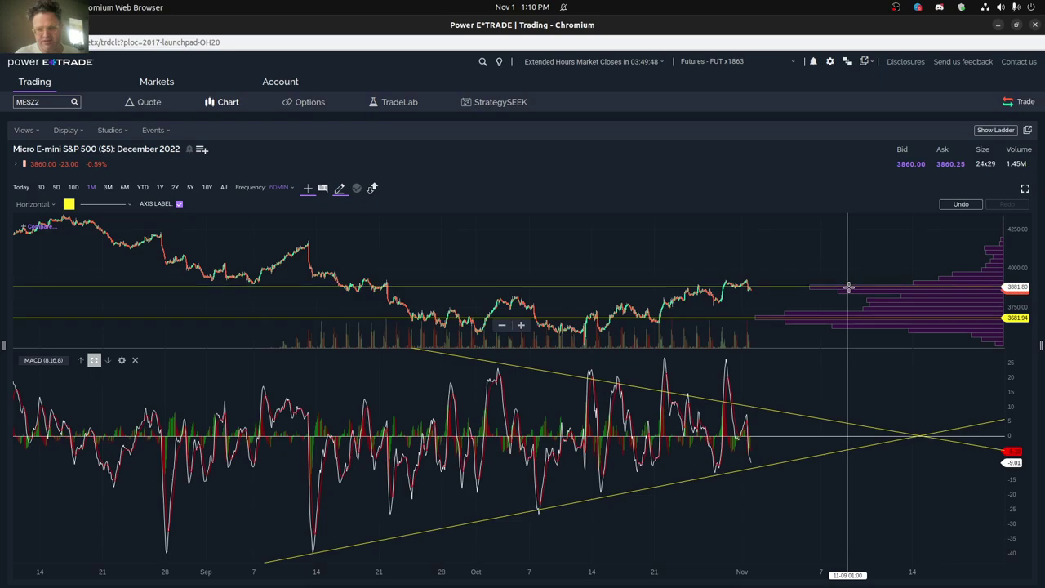
pyautogui.click(796, 318)
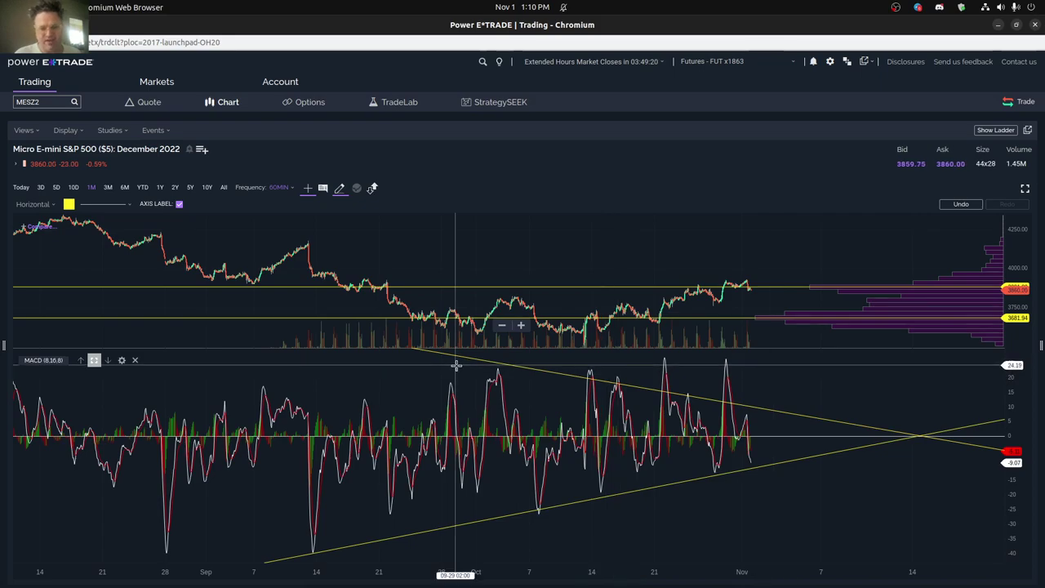
# Add a horizontal level at 24 on the MACD pane and fine-tune its position
pyautogui.click(556, 366)
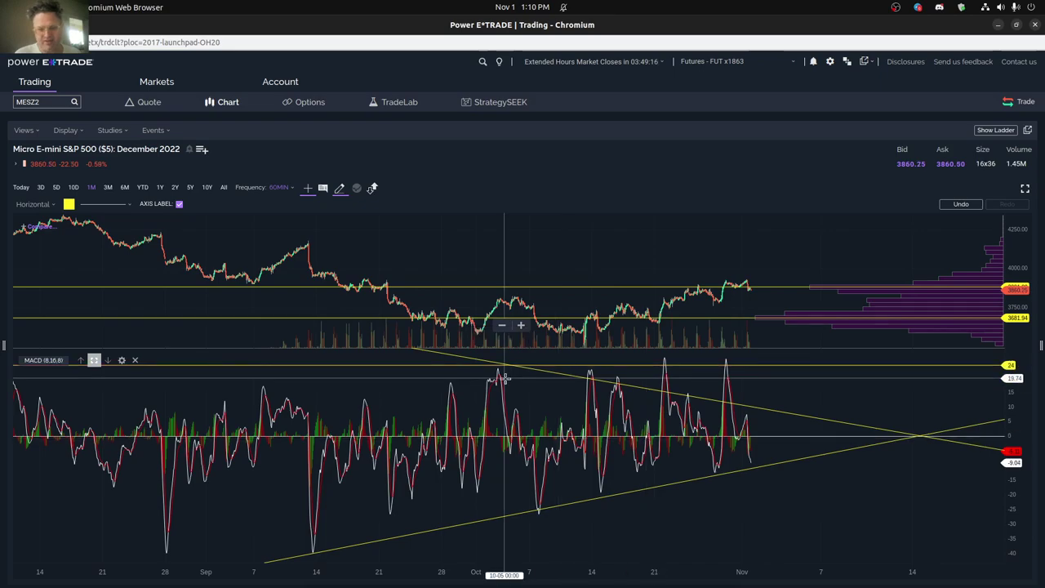
pyautogui.click(618, 490)
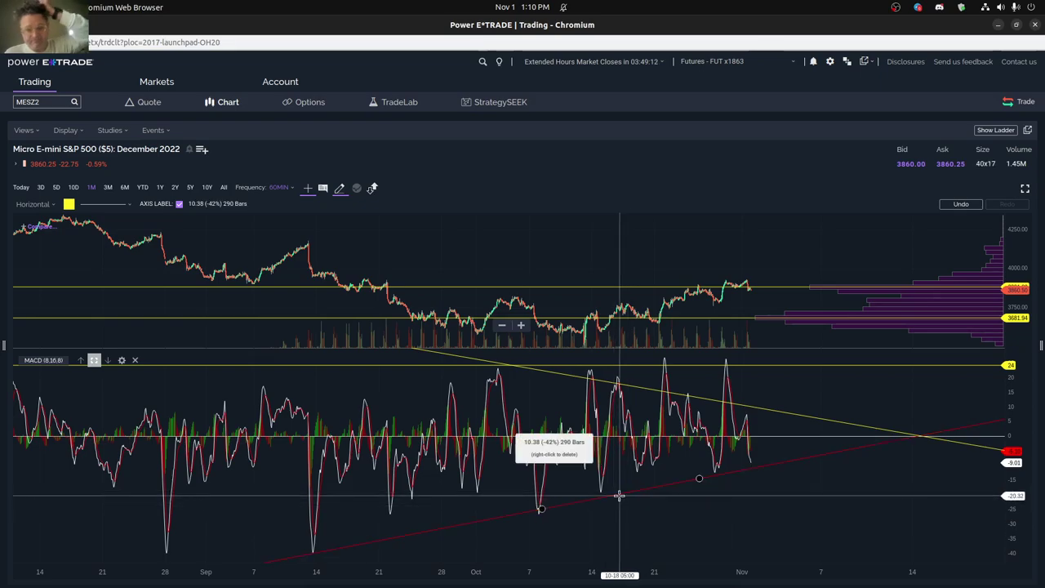
pyautogui.click(590, 488)
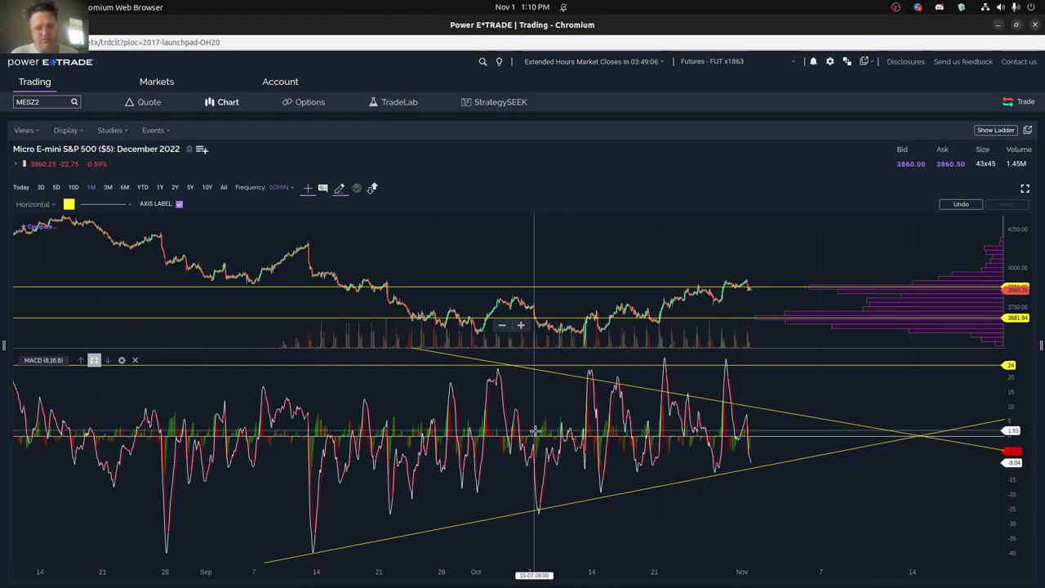
pyautogui.moveTo(563, 365); pyautogui.dragTo(562, 368)
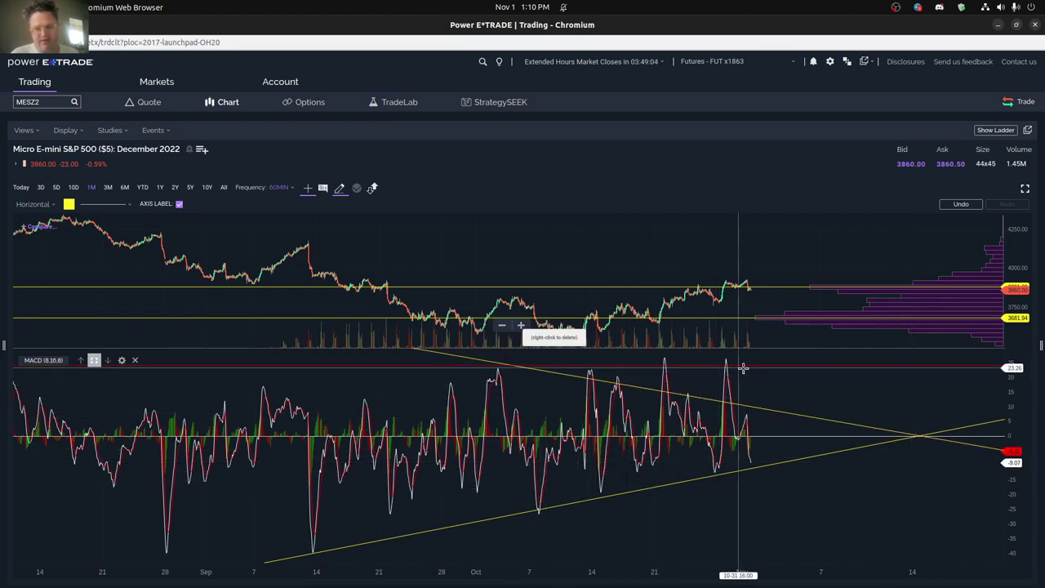
pyautogui.click(805, 408)
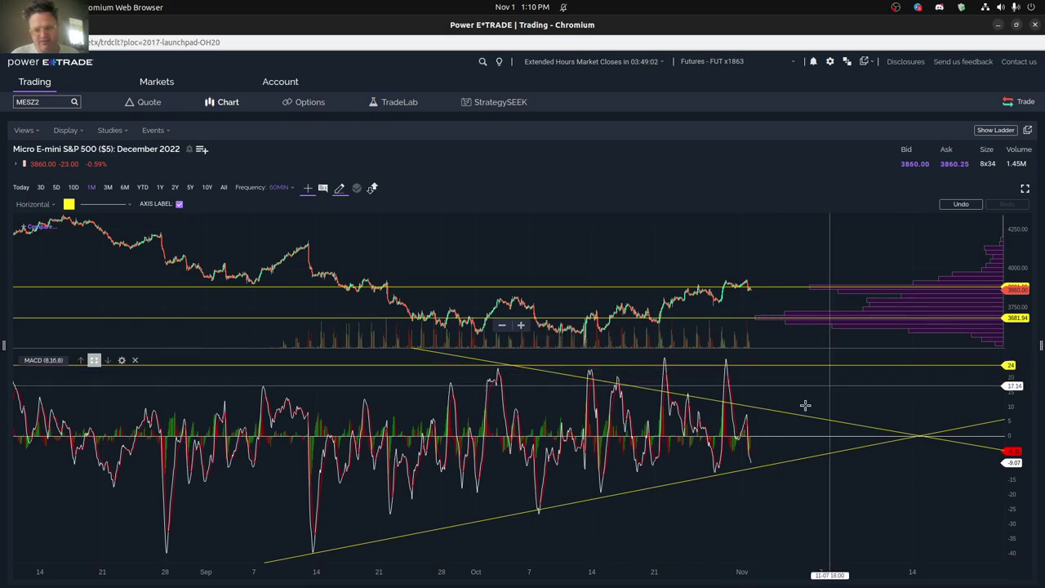
pyautogui.click(753, 469)
pyautogui.click(771, 474)
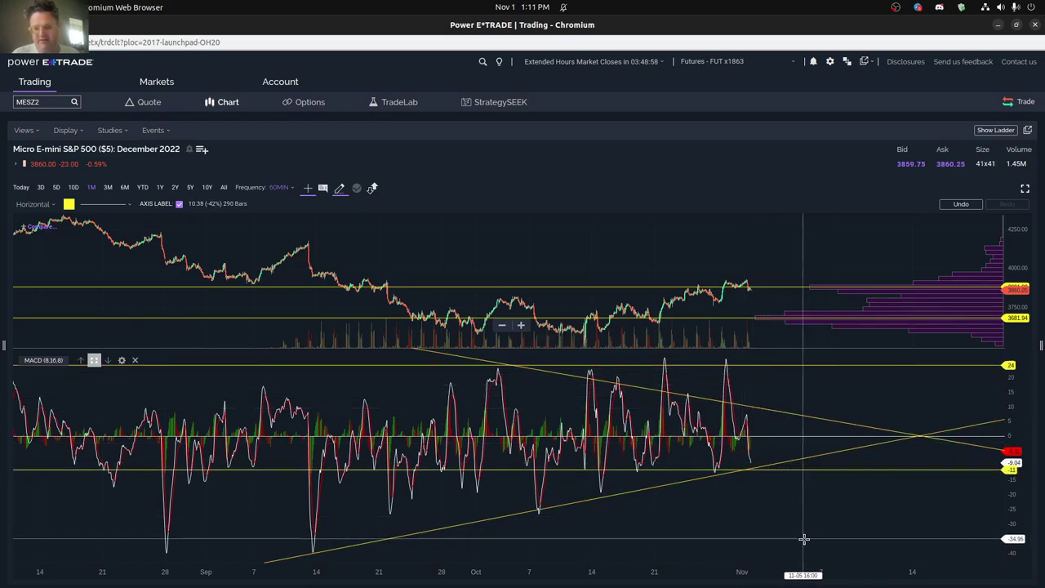
pyautogui.click(924, 365)
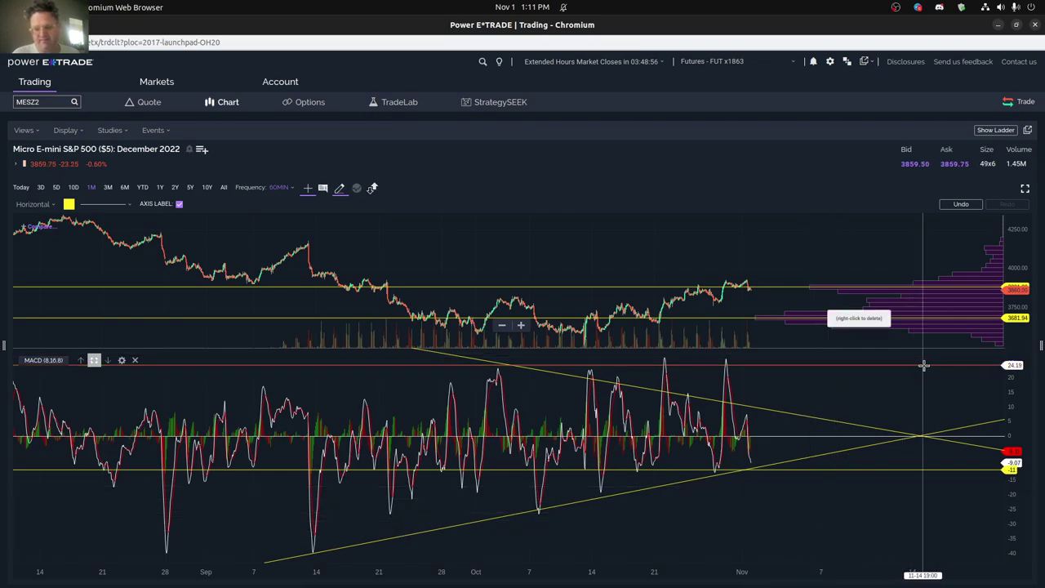